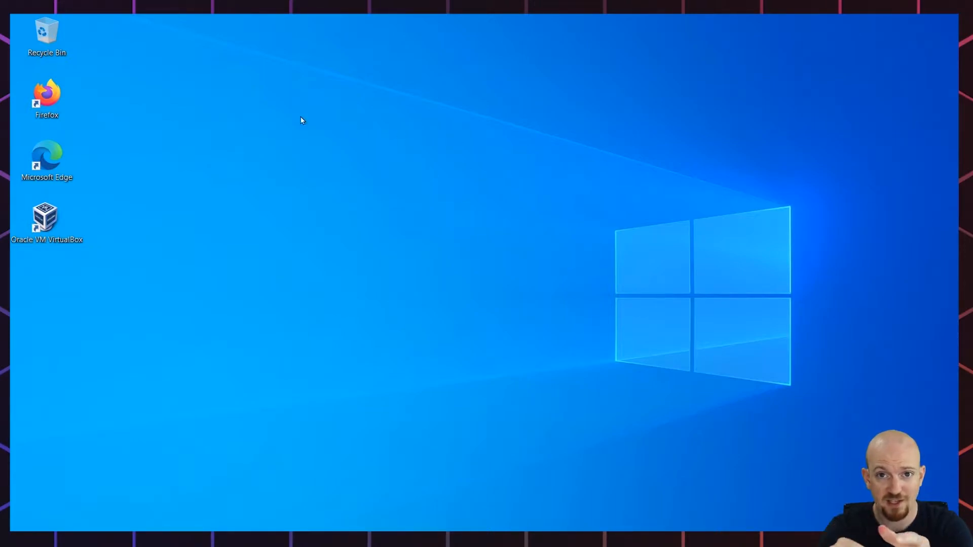
# - Open Firefox and search the web for windows server 2019 iso download
pyautogui.doubleClick(35, 87)
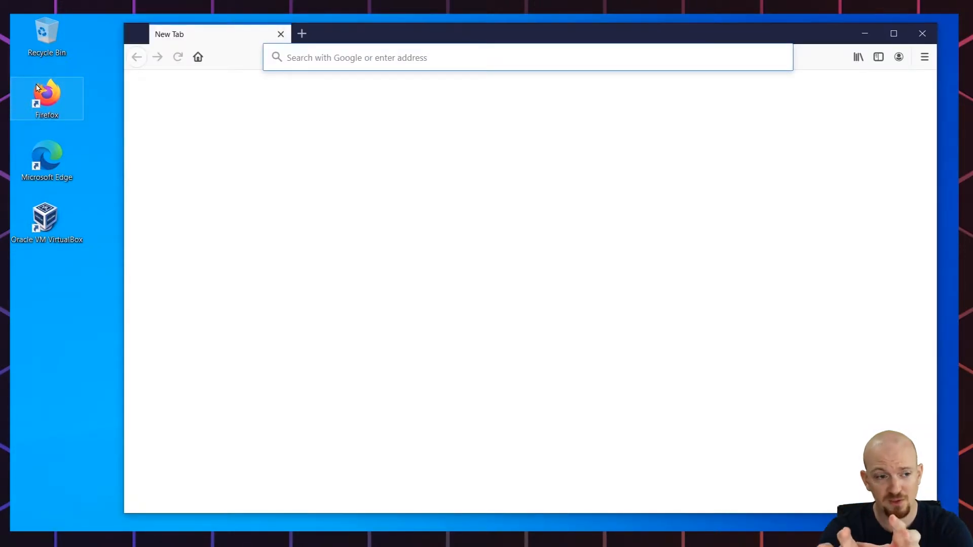
pyautogui.click(313, 59)
pyautogui.write('w')
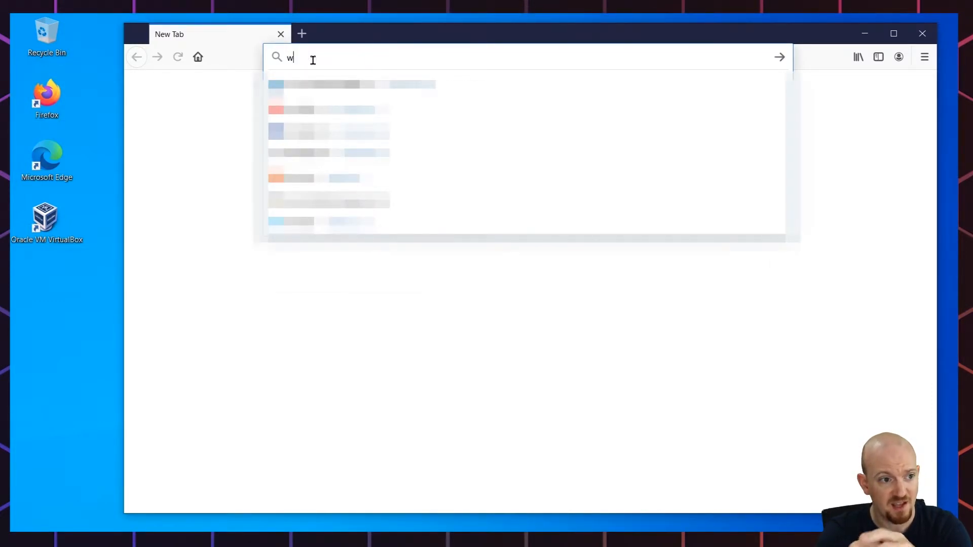
pyautogui.write('indows server')
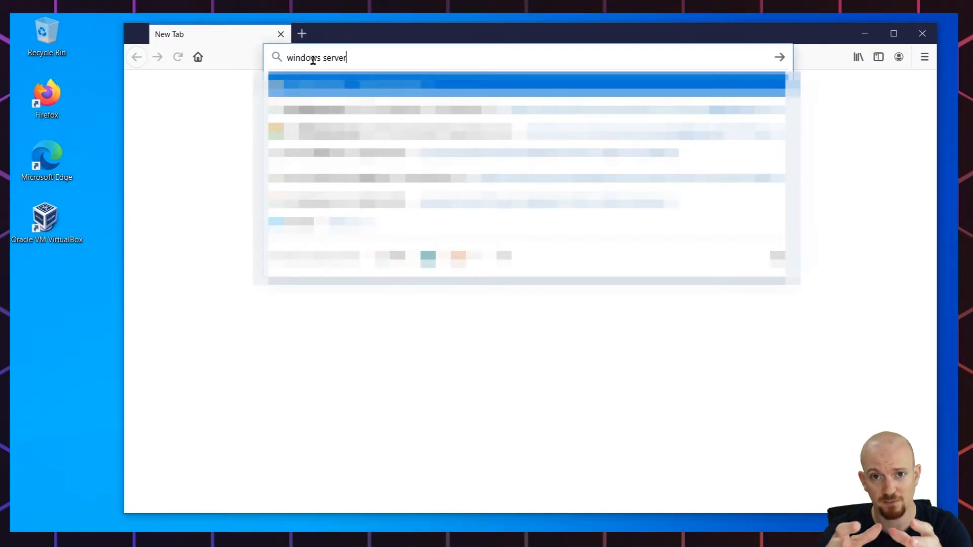
pyautogui.write(' 2019 i')
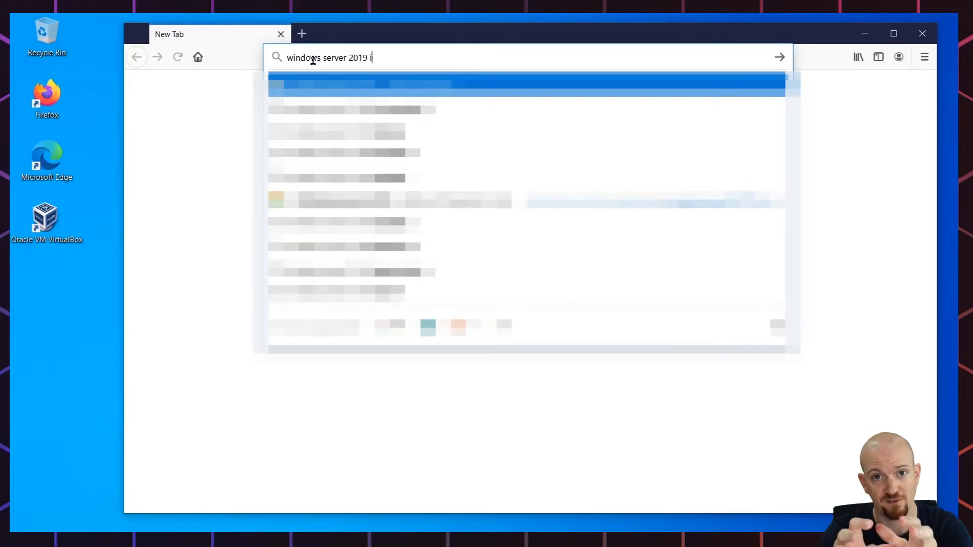
pyautogui.write('so download')
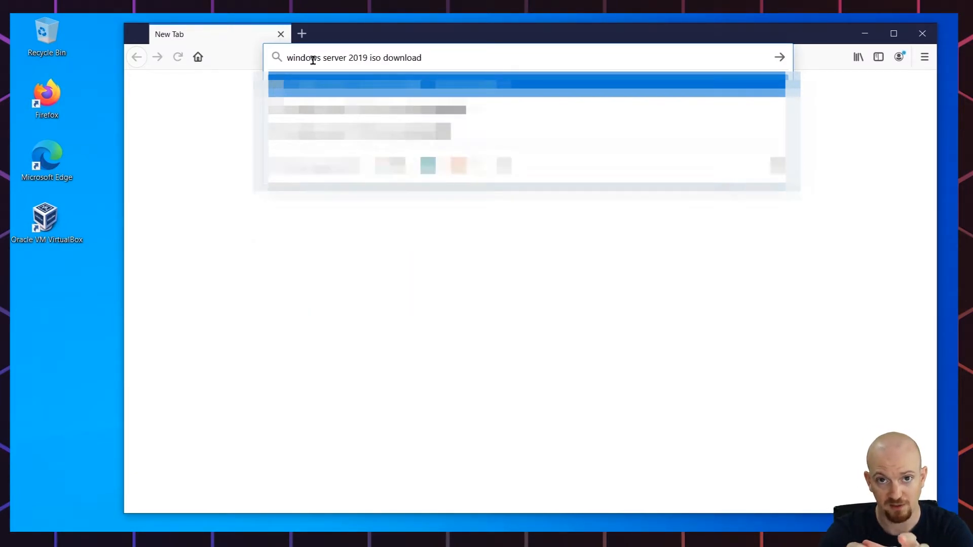
pyautogui.press('Return')
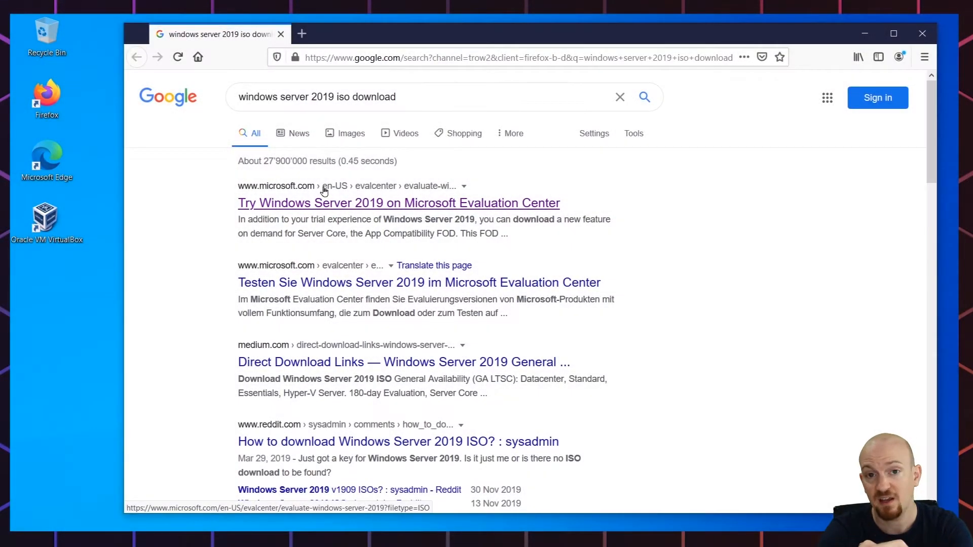
# - Open the Windows Server 2019 Microsoft Evaluation Center result and continue with the ISO evaluation option
pyautogui.click(338, 204)
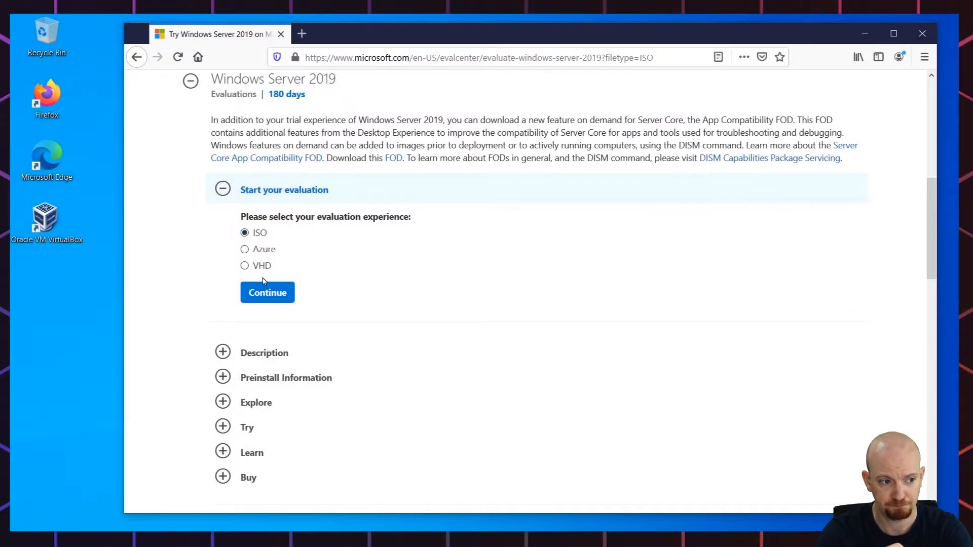
pyautogui.click(263, 291)
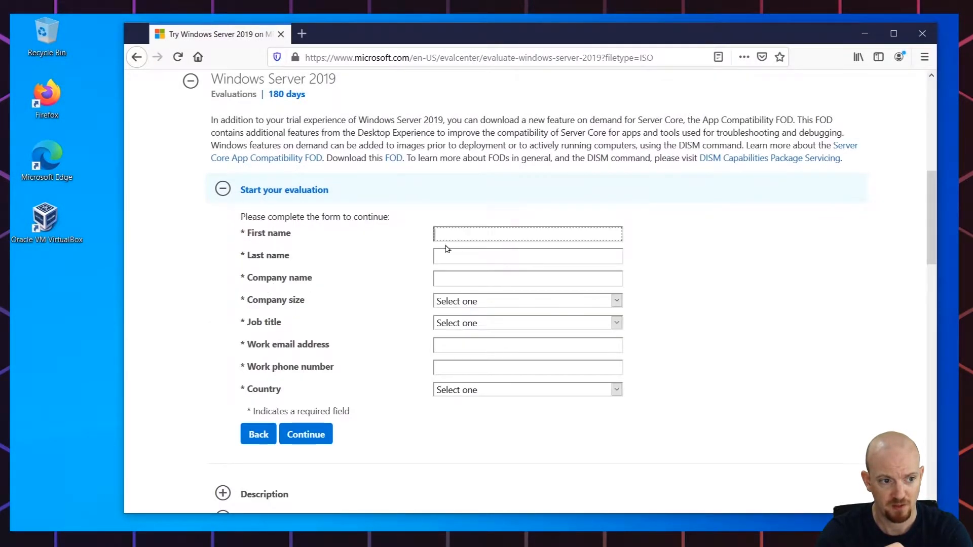
# - Fill in the first and last name fields and enter Acme as the company name
pyautogui.click(461, 231)
pyautogui.write('IT')
pyautogui.press('Tab')
pyautogui.write('Tech Tips')
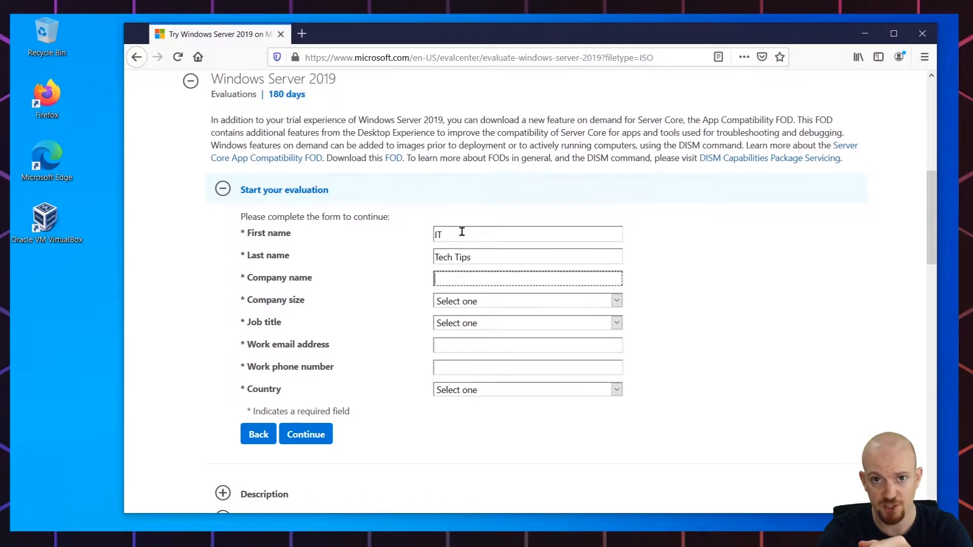
pyautogui.press('Tab')
pyautogui.write('Acme')
# - Set the company size to 10-24 and the job title to IT or Technical Manager
pyautogui.click(473, 304)
pyautogui.click(443, 335)
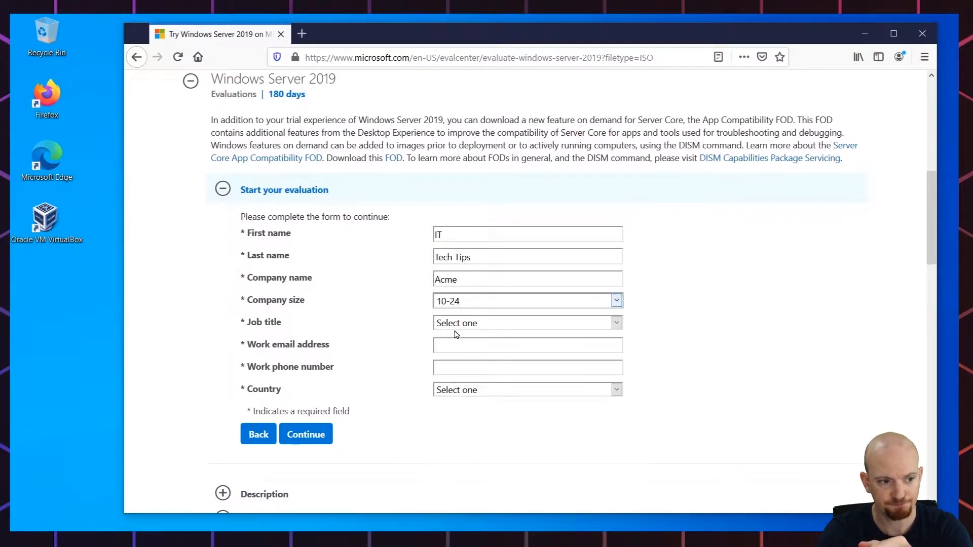
pyautogui.click(443, 324)
pyautogui.click(462, 435)
# - Fill in the work email address and work phone number fields
pyautogui.click(457, 349)
pyautogui.write('doesnotmatter@emailprovider.com')
pyautogui.press('Tab')
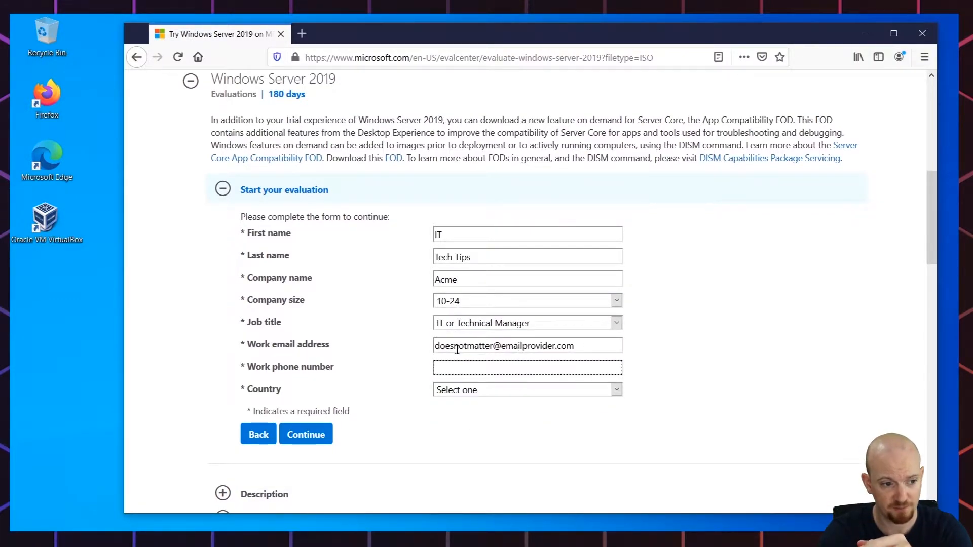
pyautogui.write('+411234567')
# - Set the country to Switzerland, leave the marketing offers box unchecked, and submit the form
pyautogui.click(506, 393)
pyautogui.press('s')
pyautogui.press('w')
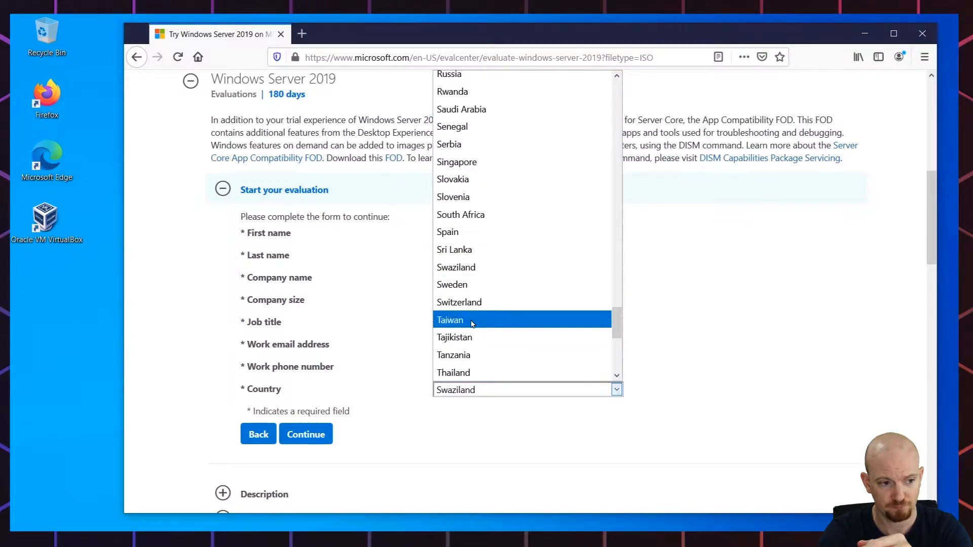
pyautogui.click(476, 340)
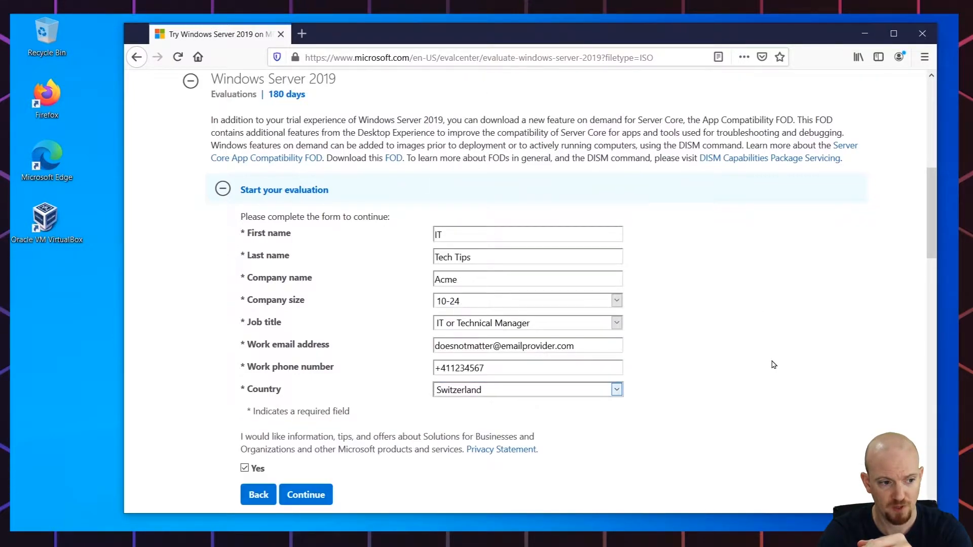
pyautogui.click(245, 468)
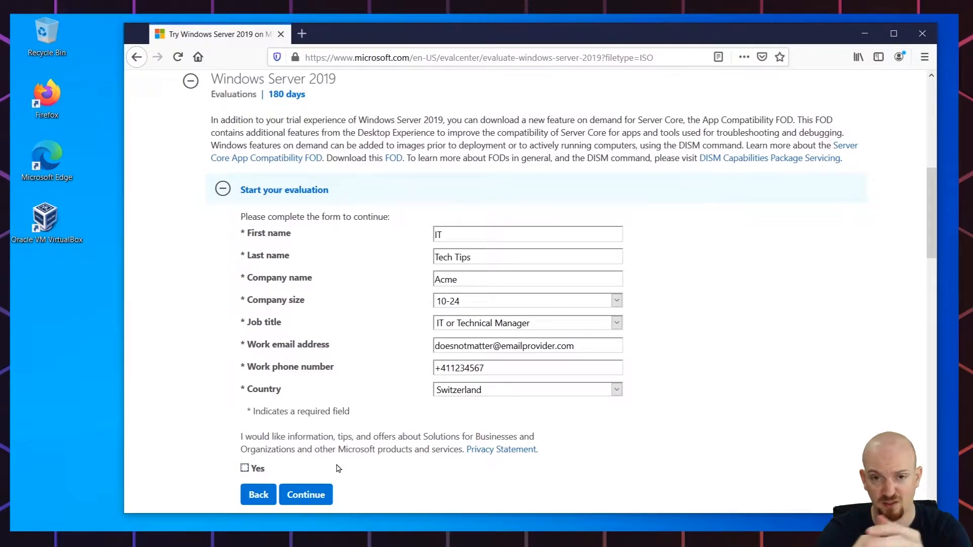
pyautogui.click(302, 493)
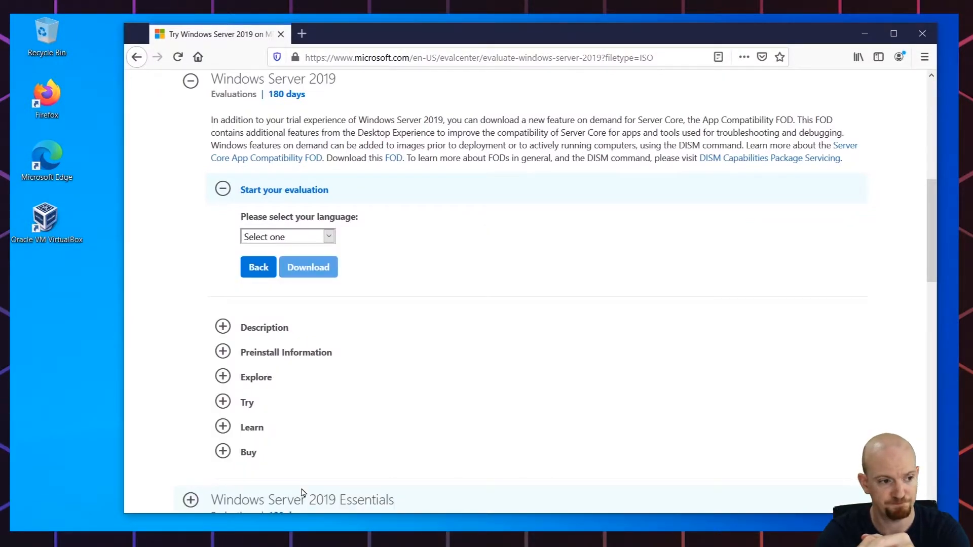
# - Choose English as the language and download the ISO, saving the file
pyautogui.click(330, 236)
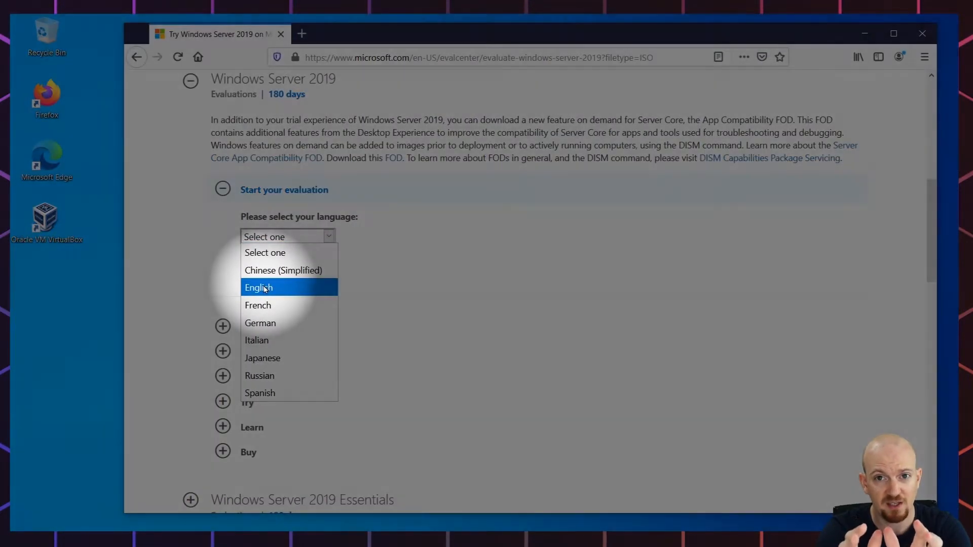
pyautogui.click(265, 288)
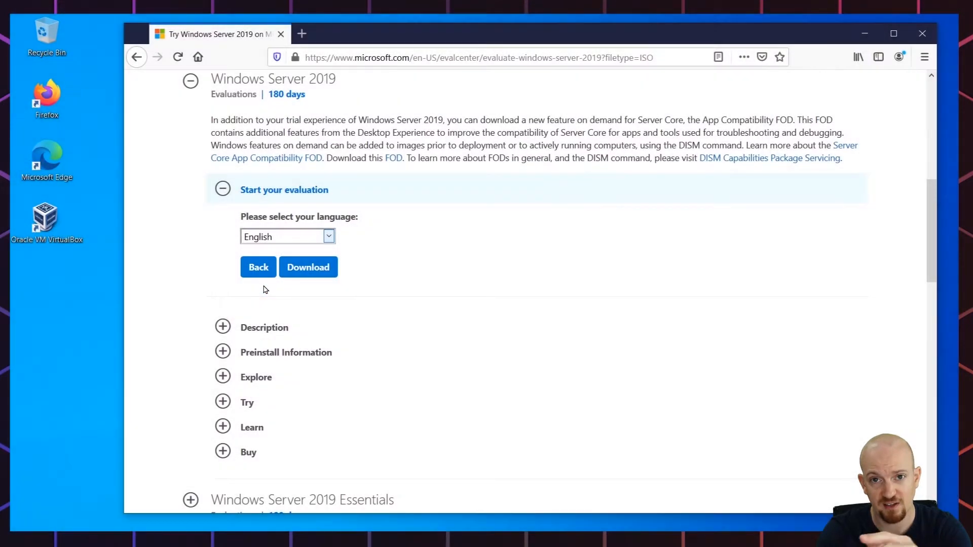
pyautogui.click(315, 277)
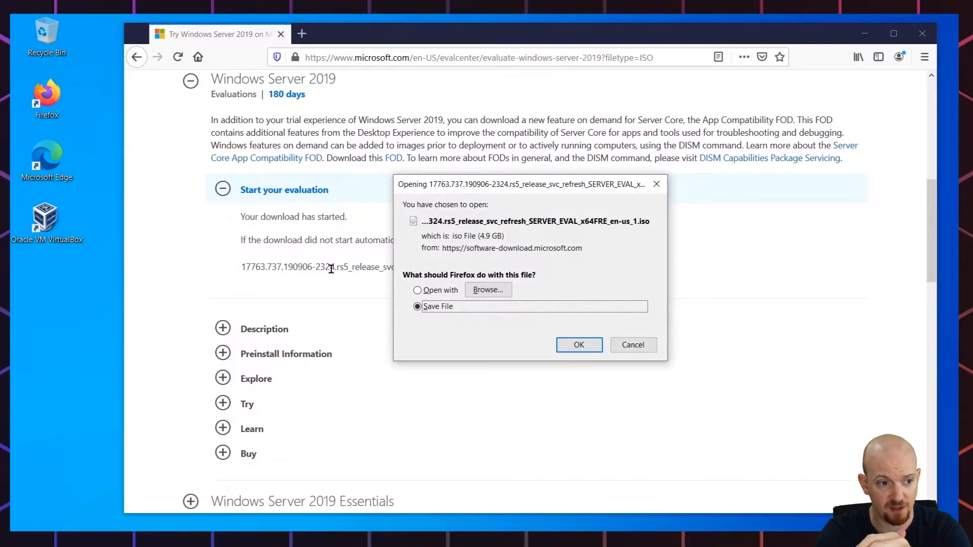
pyautogui.click(595, 347)
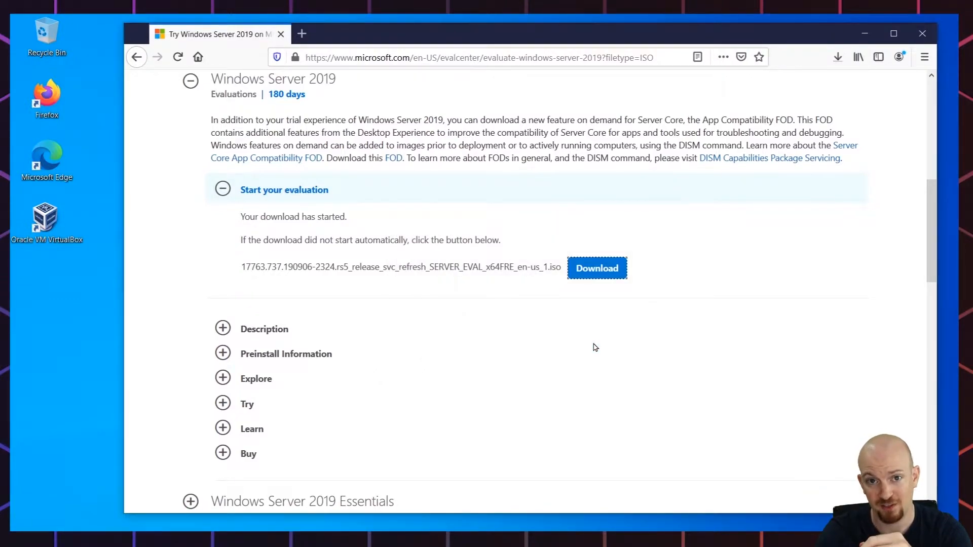
# - Open the downloaded ISO's folder and rename the file Windows Server 2019
pyautogui.click(837, 58)
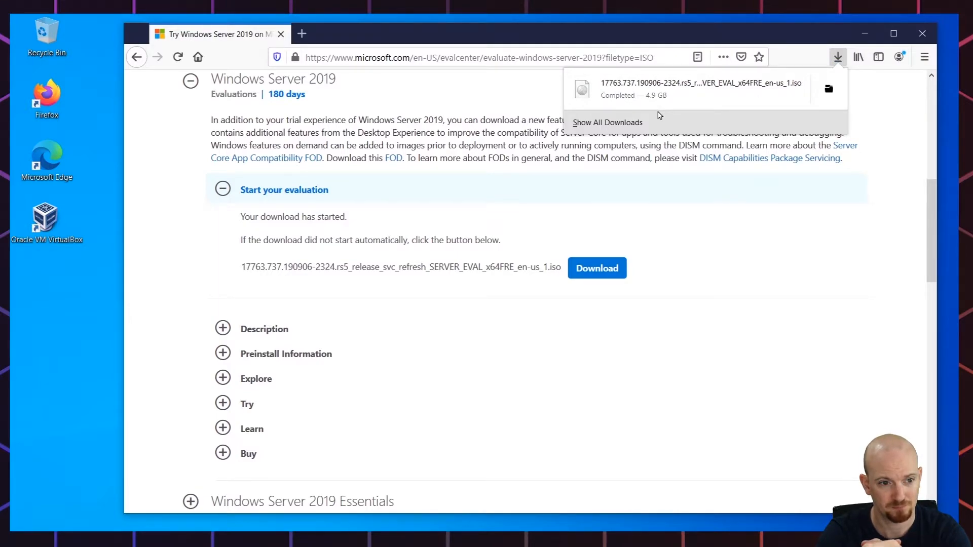
pyautogui.click(831, 94)
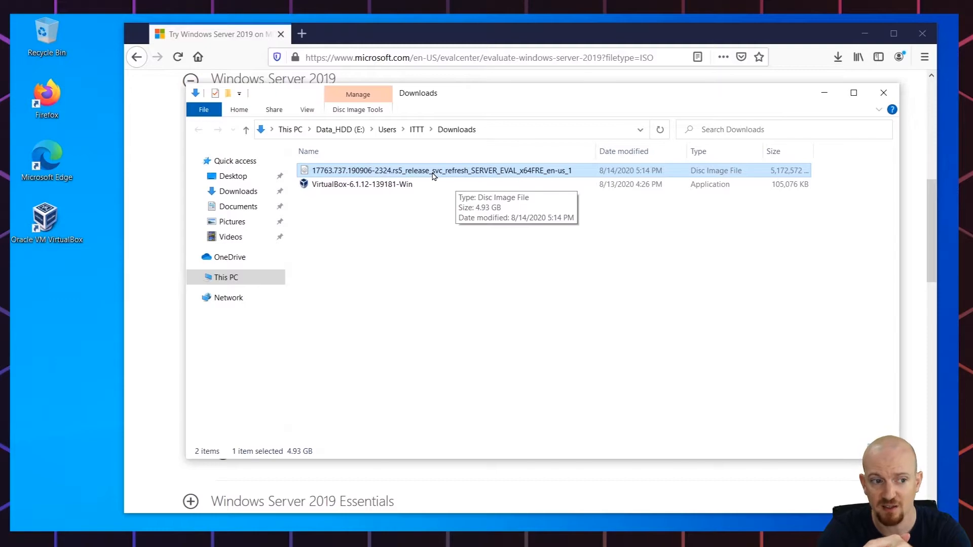
pyautogui.rightClick(433, 173)
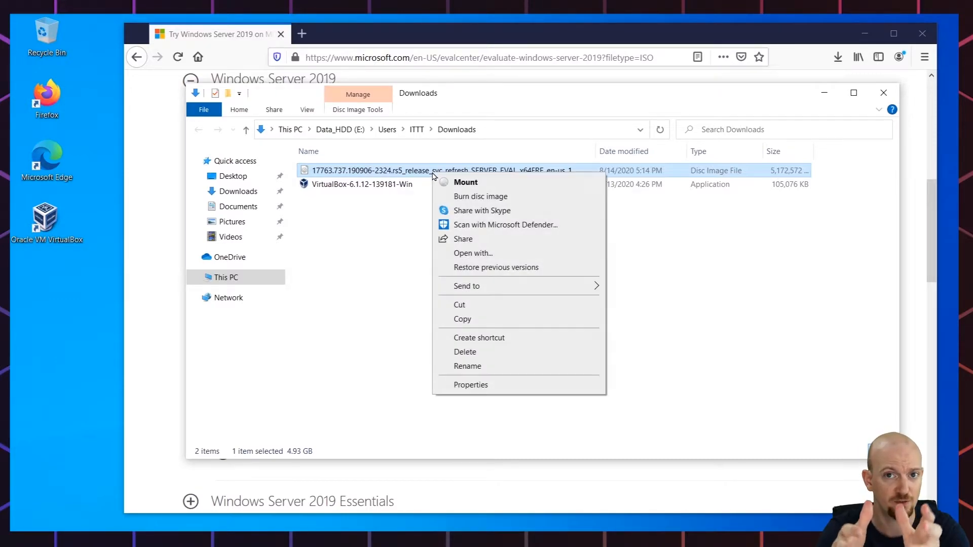
pyautogui.click(466, 367)
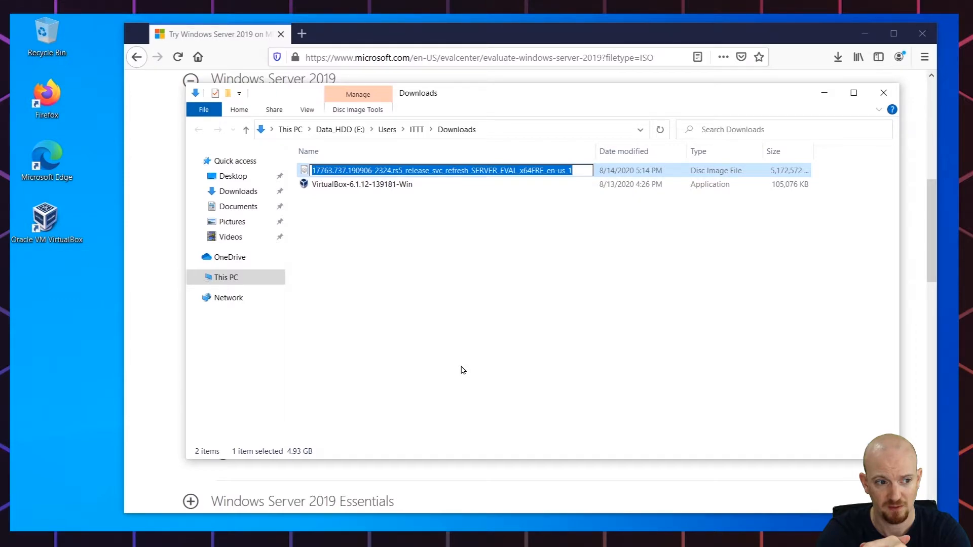
pyautogui.write('Windows Serv')
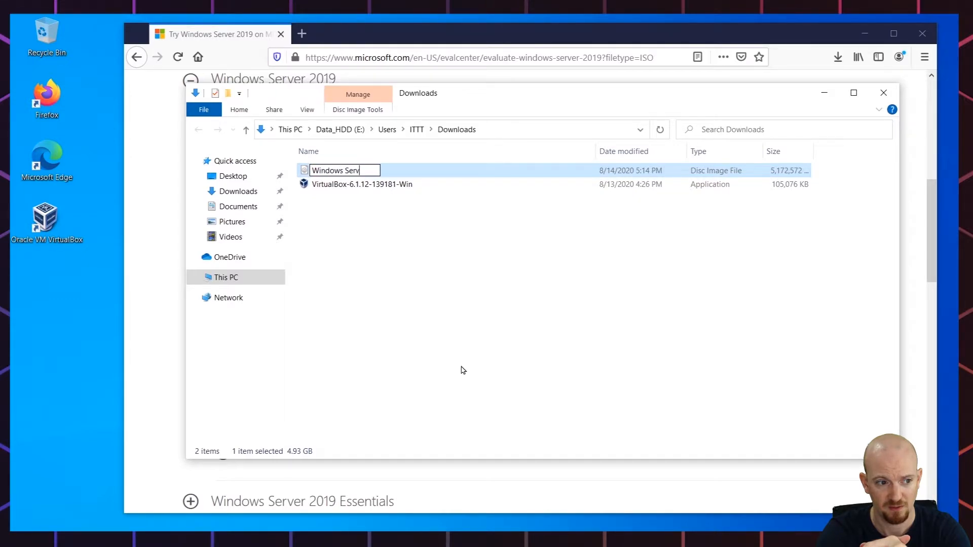
pyautogui.write('er 2019')
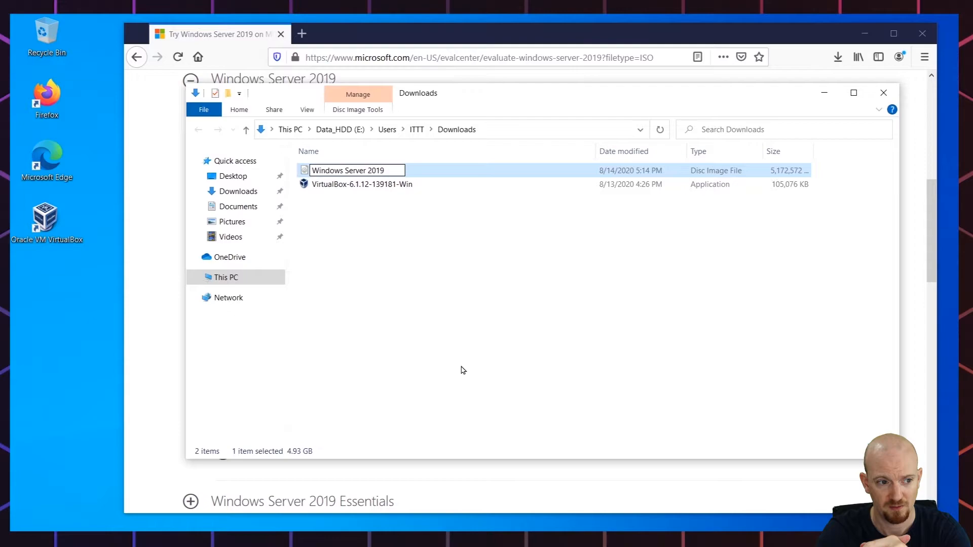
pyautogui.press('Return')
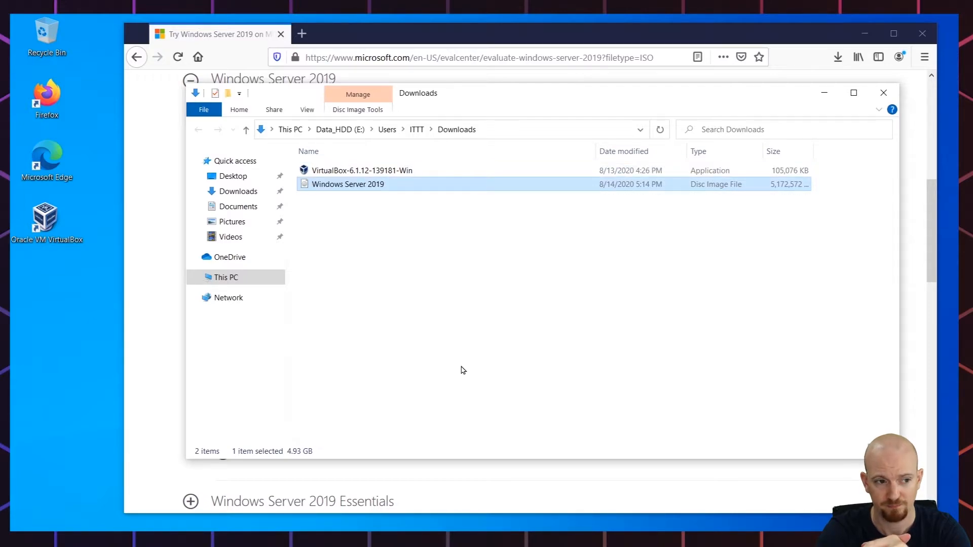
# - Turn on the display of file name extensions in the folder view
pyautogui.click(308, 109)
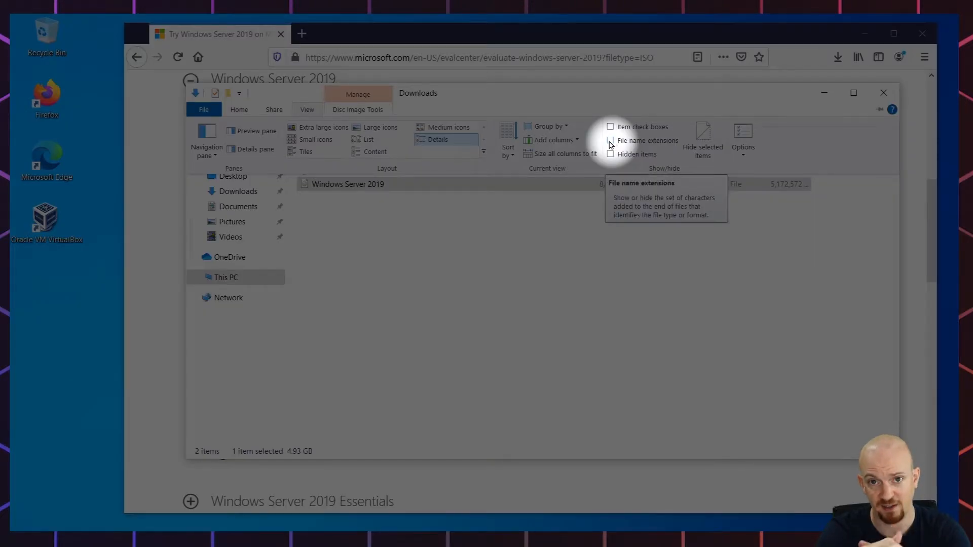
pyautogui.click(610, 142)
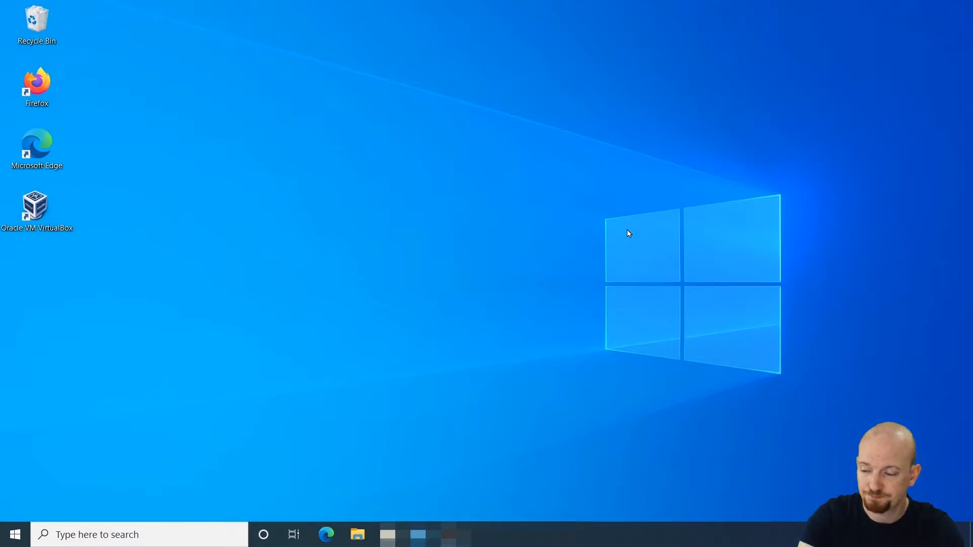
# - Create a new folder named VirtualBox on the Data_SSD (D:) drive and open it
pyautogui.click(357, 538)
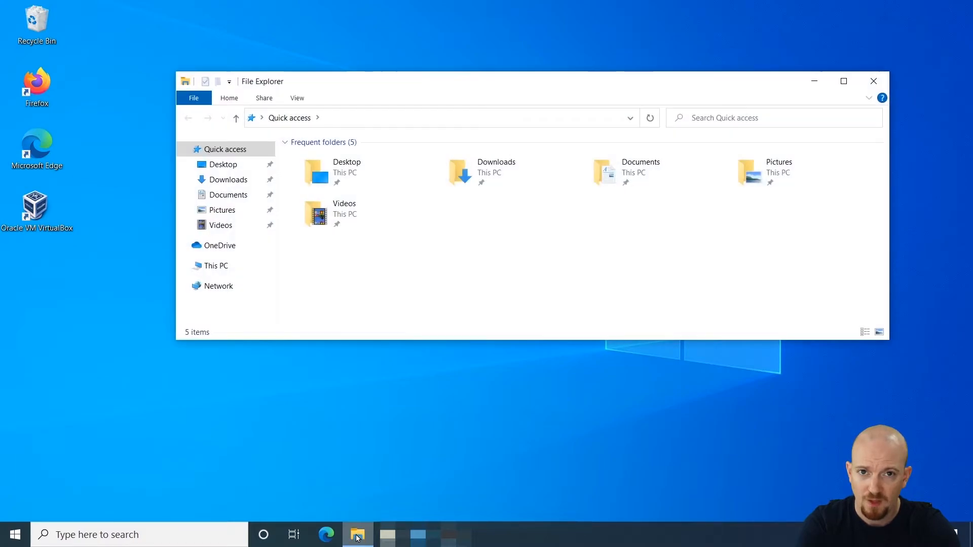
pyautogui.click(220, 269)
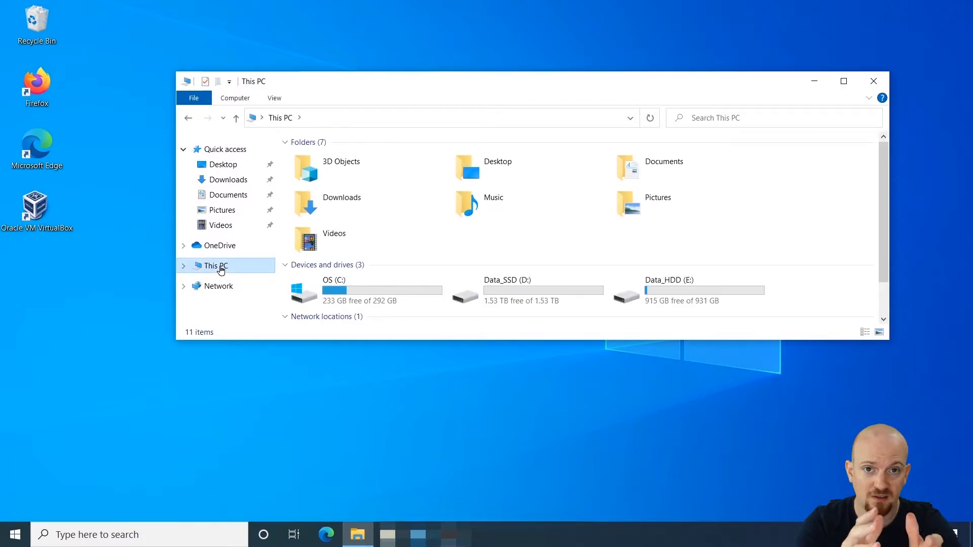
pyautogui.doubleClick(527, 297)
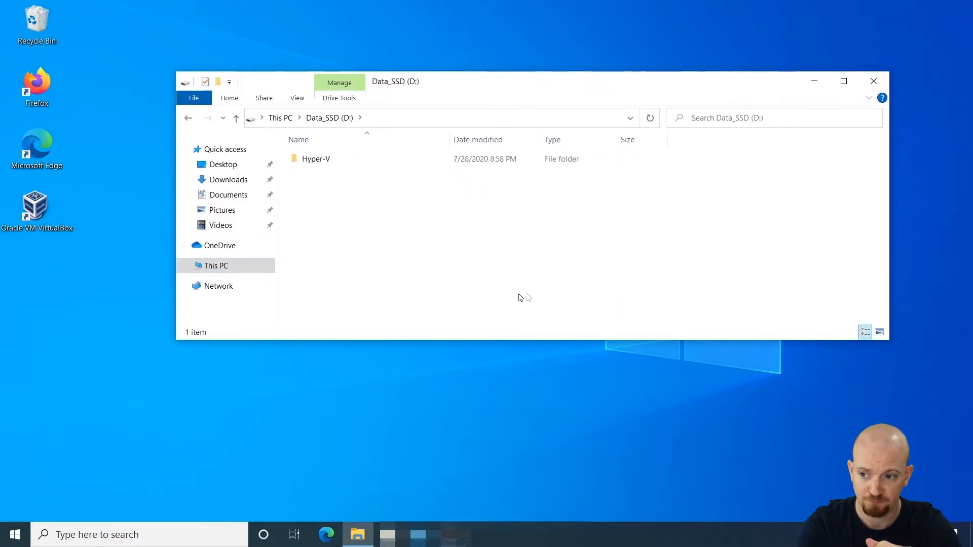
pyautogui.rightClick(309, 196)
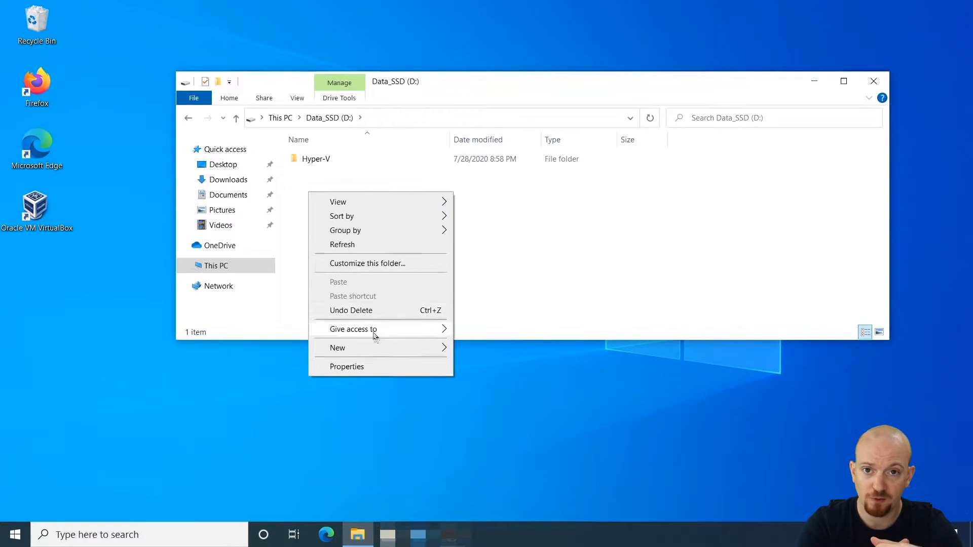
pyautogui.moveTo(381, 348)
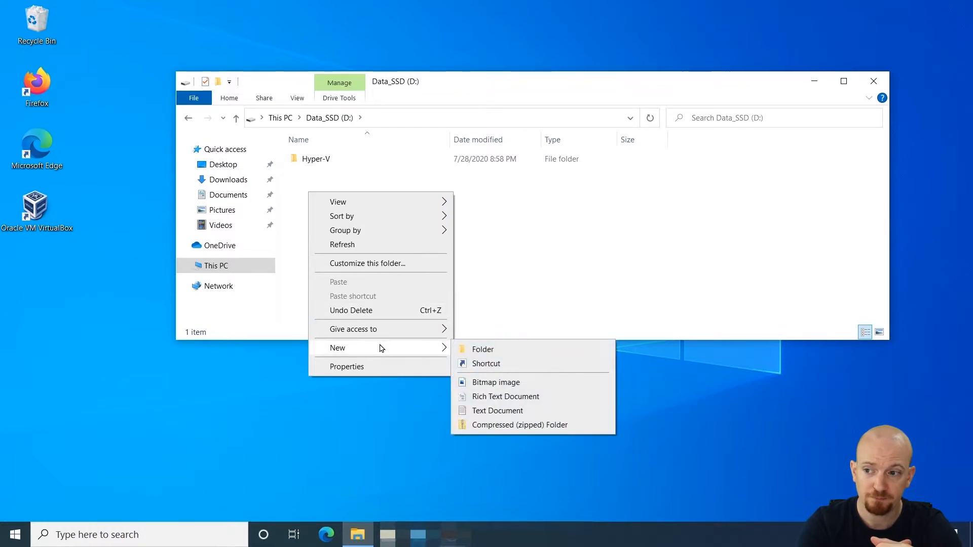
pyautogui.click(472, 349)
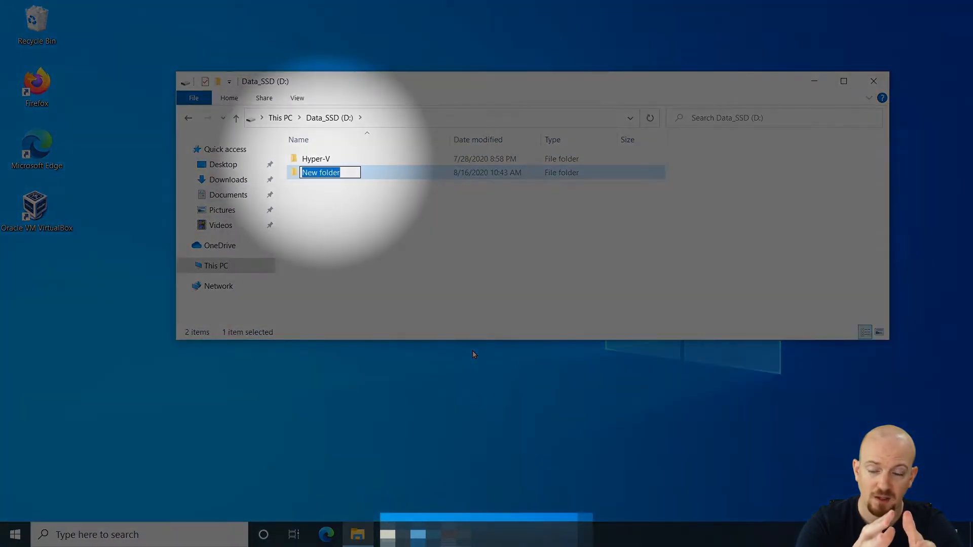
pyautogui.write('Virt')
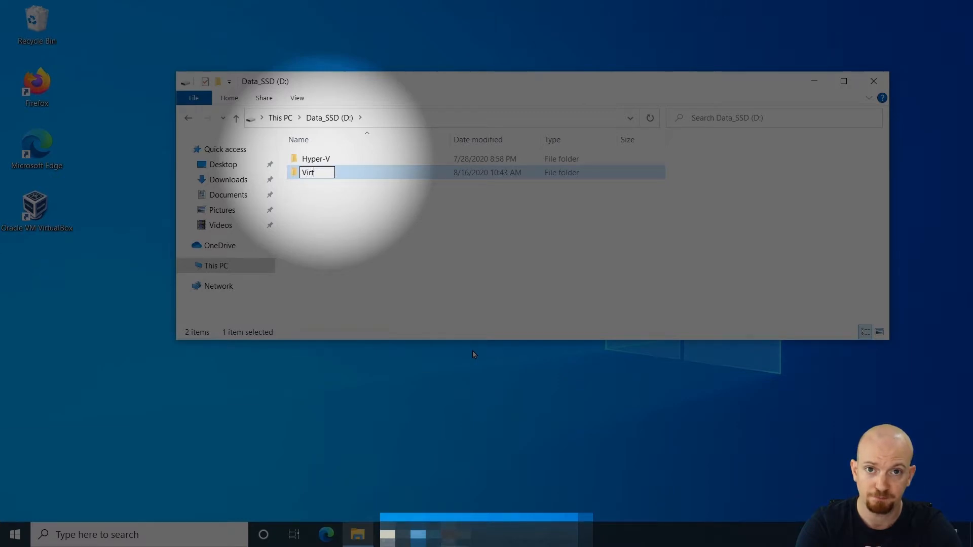
pyautogui.write('ual')
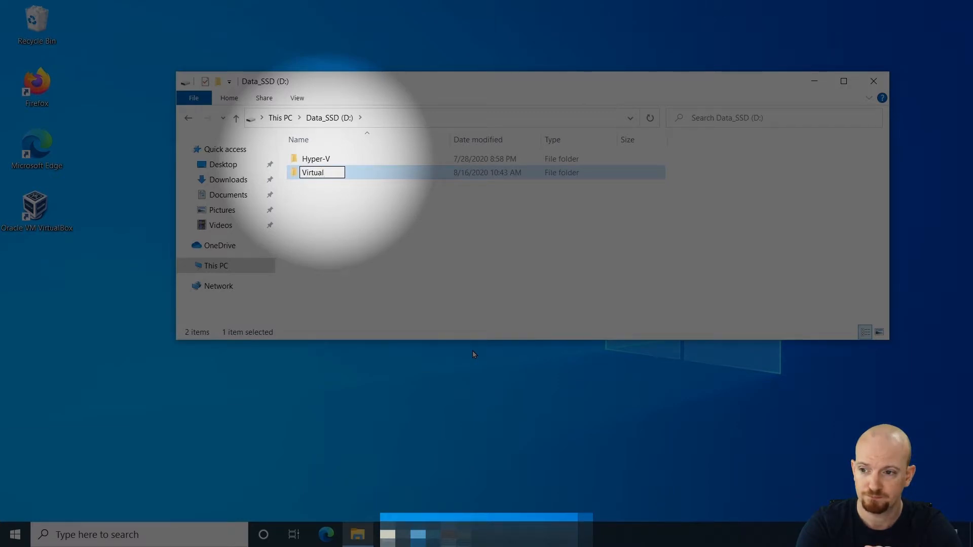
pyautogui.write('Box')
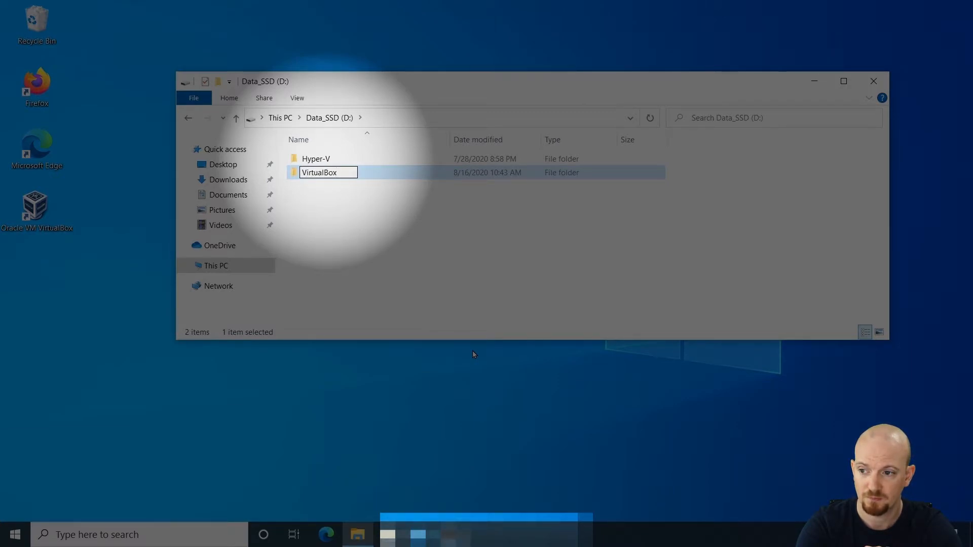
pyautogui.press('Return')
pyautogui.press('Return')
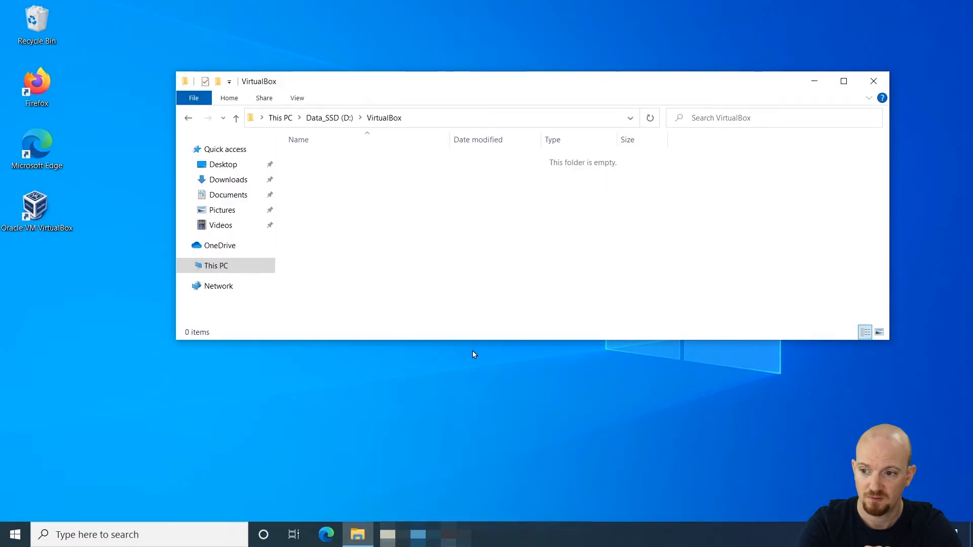
# - Create a subfolder named Acme-DC01 inside the VirtualBox folder
pyautogui.rightClick(331, 193)
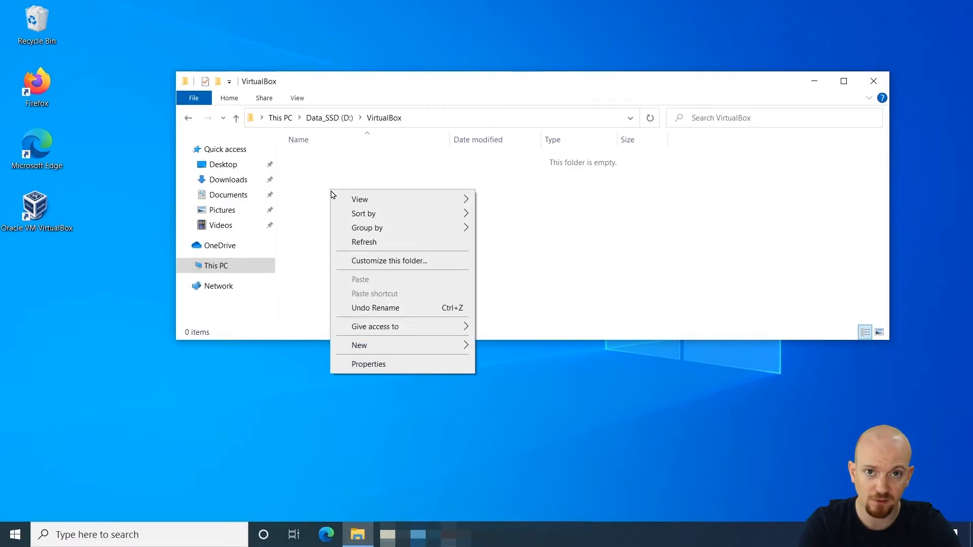
pyautogui.moveTo(389, 347)
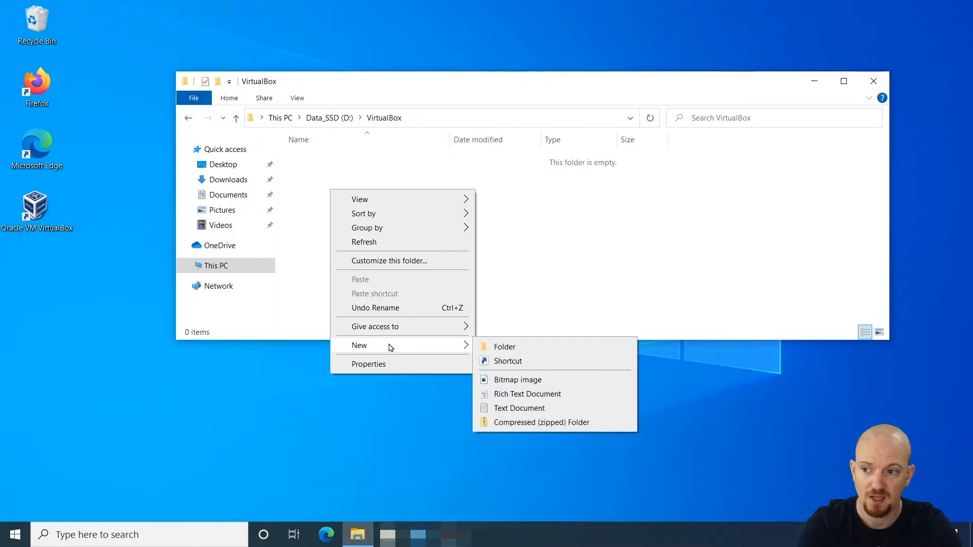
pyautogui.click(491, 348)
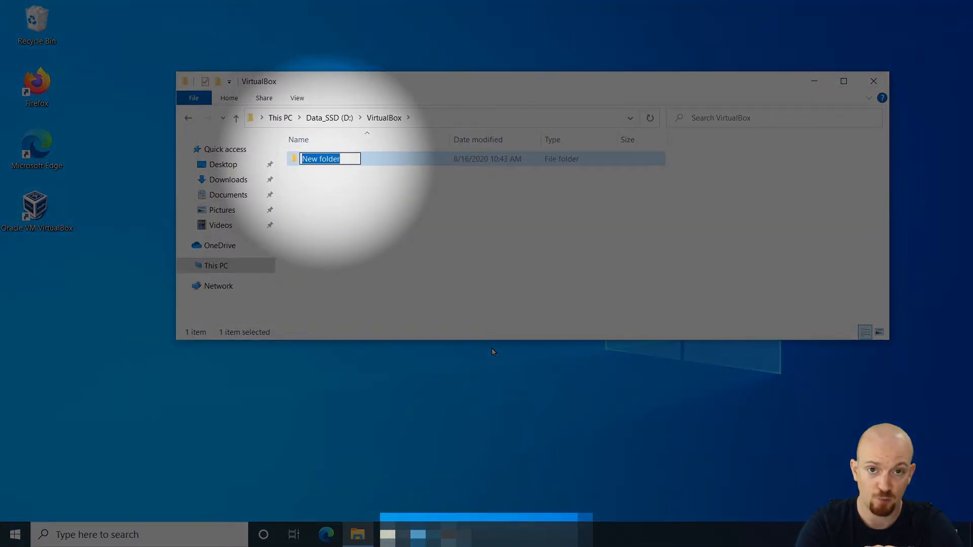
pyautogui.write('Ac')
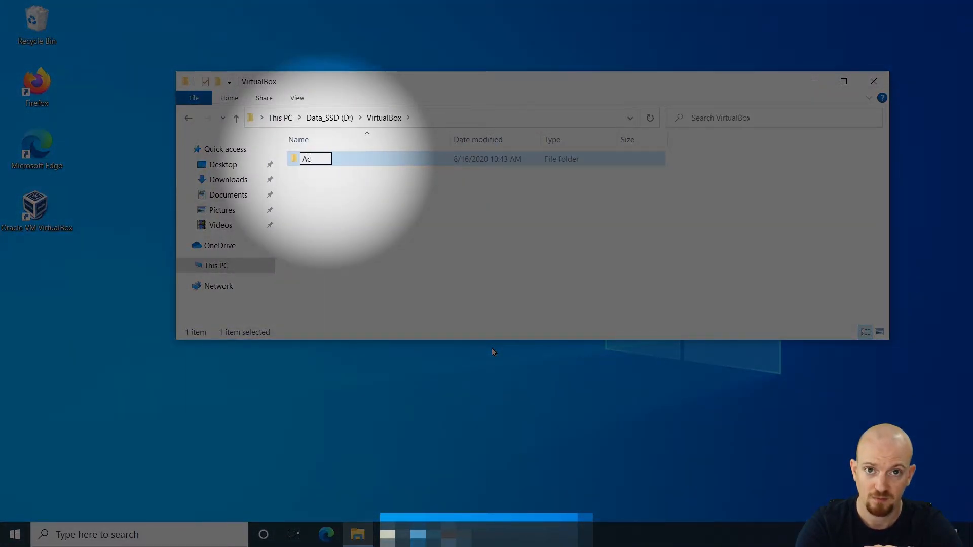
pyautogui.write('me-')
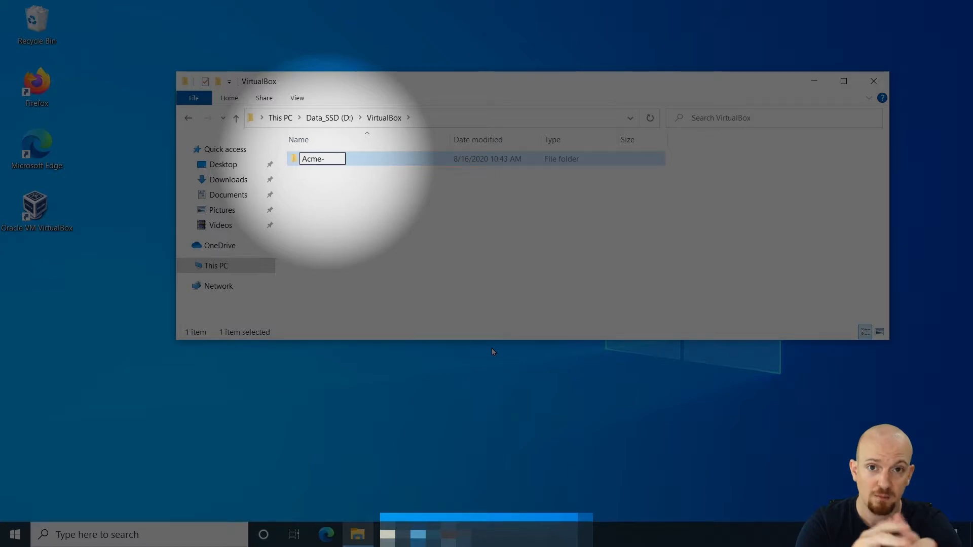
pyautogui.write('DC0')
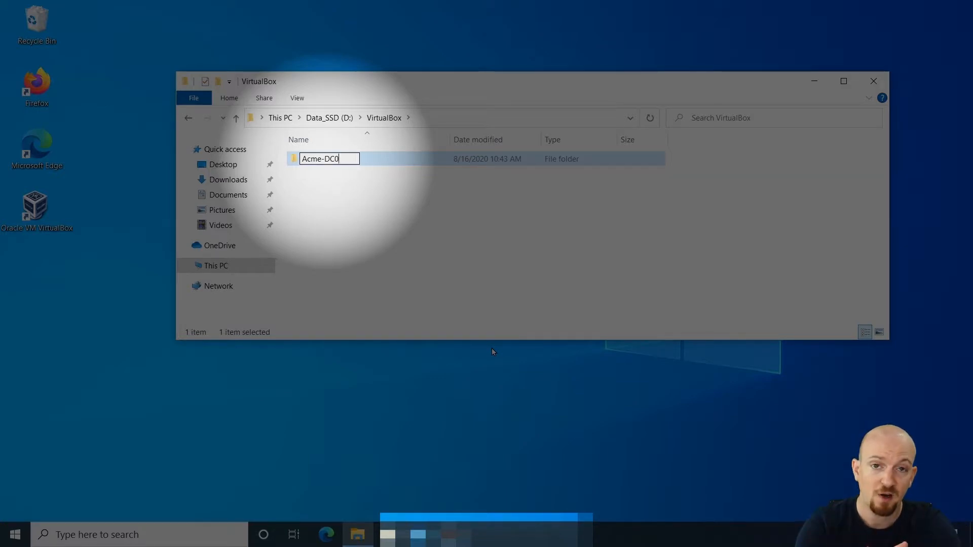
pyautogui.write('1')
pyautogui.press('Return')
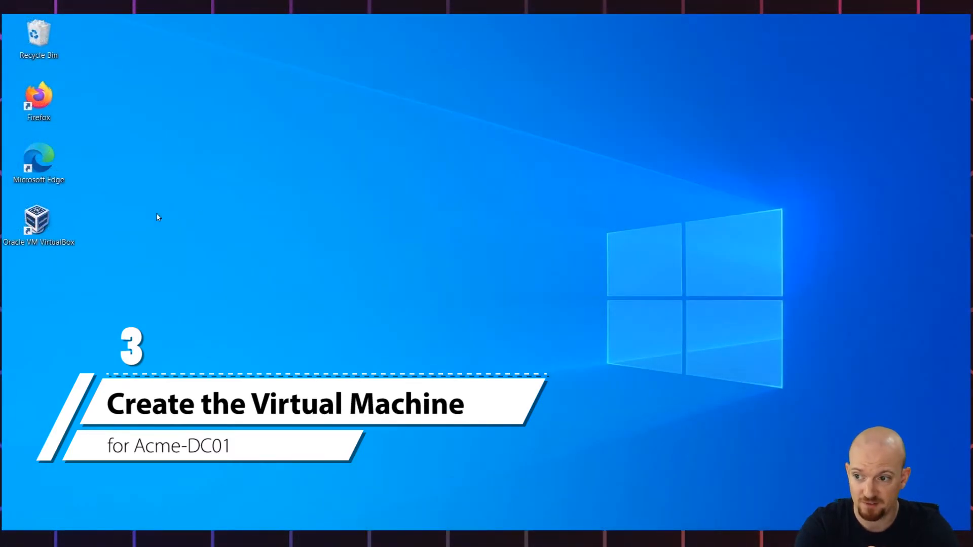
# - Launch VirtualBox, start creating a new virtual machine, and name it Acme-DC01
pyautogui.doubleClick(36, 224)
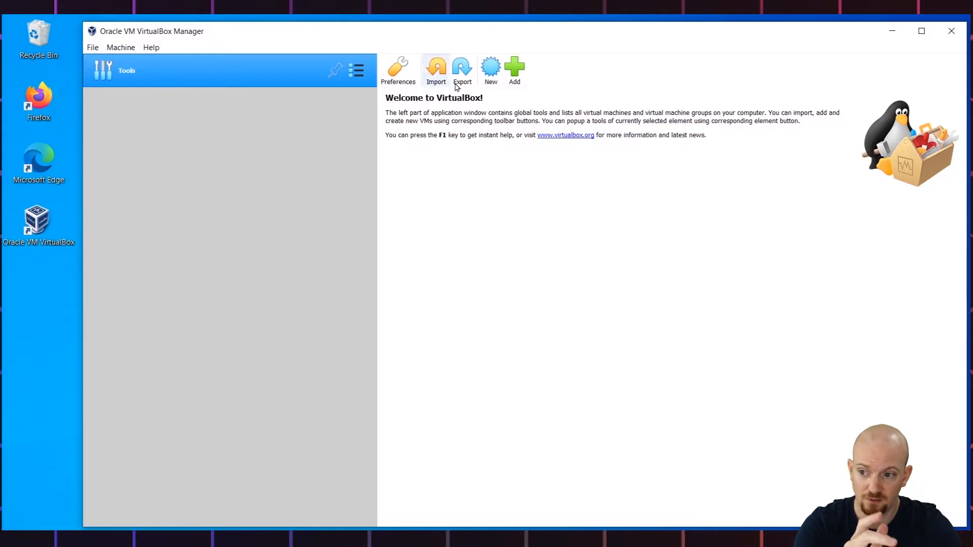
pyautogui.click(502, 70)
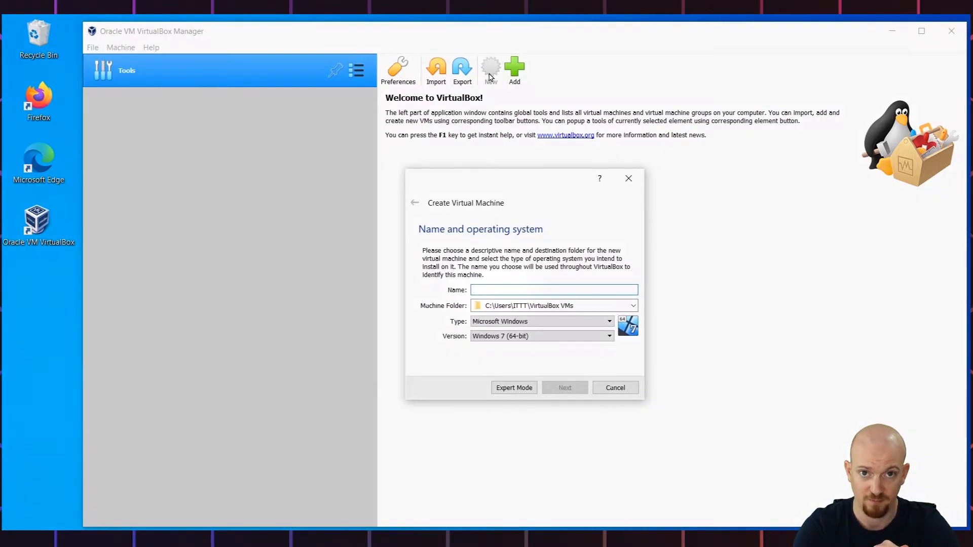
pyautogui.write('Acm')
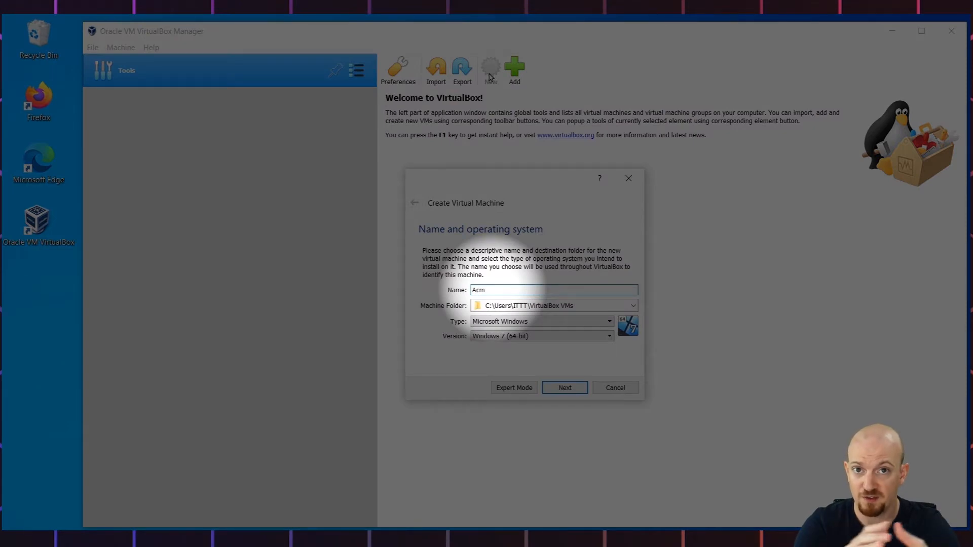
pyautogui.write('e-DC01')
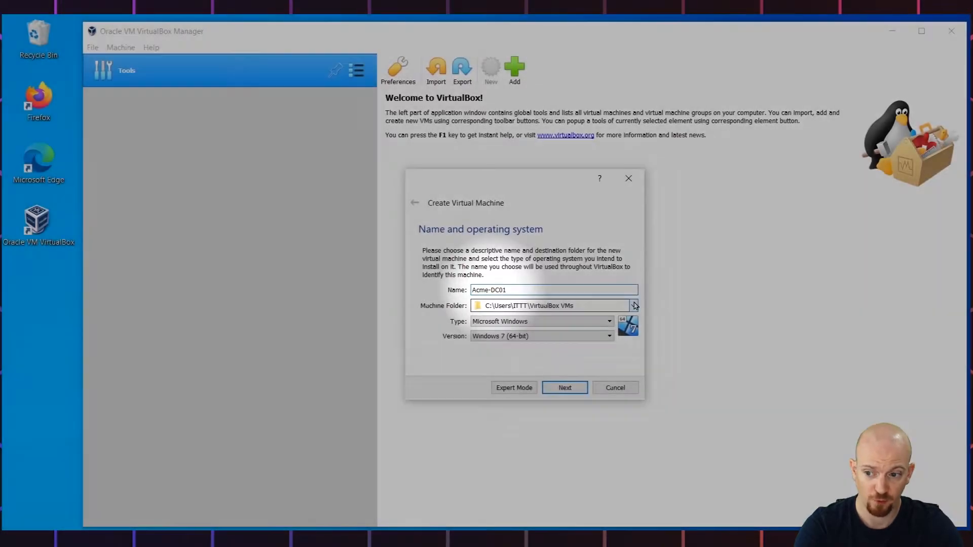
# - Set the machine folder to the D:\VirtualBox\Acme-DC01 folder
pyautogui.click(633, 305)
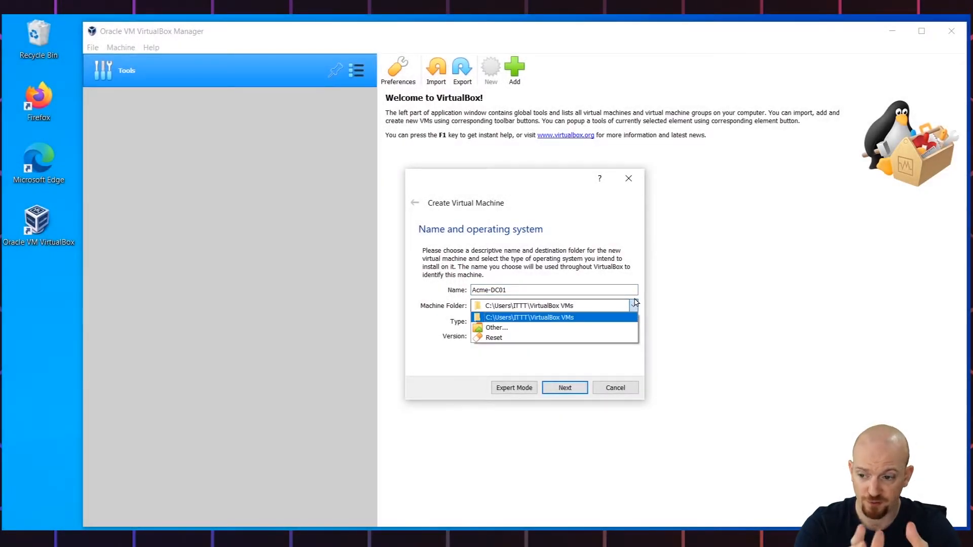
pyautogui.click(594, 332)
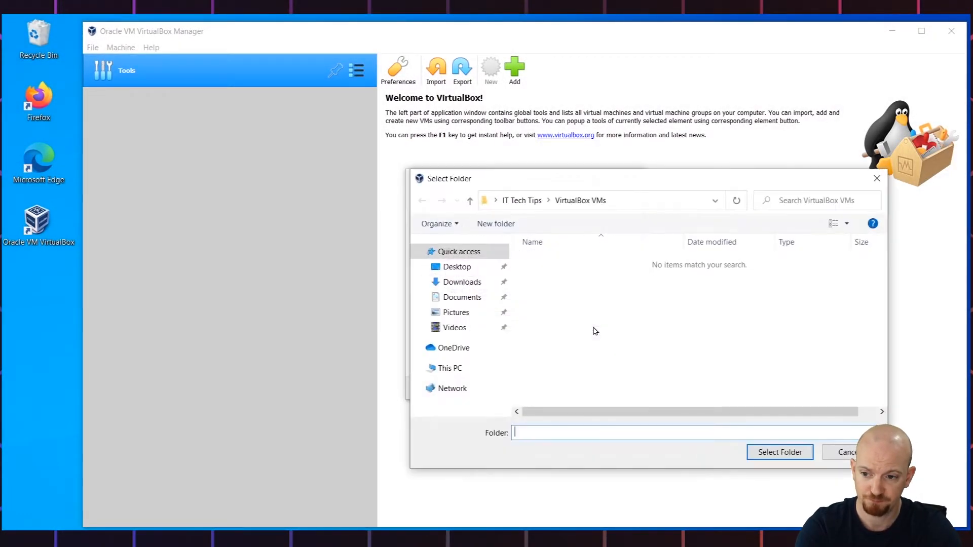
pyautogui.click(450, 374)
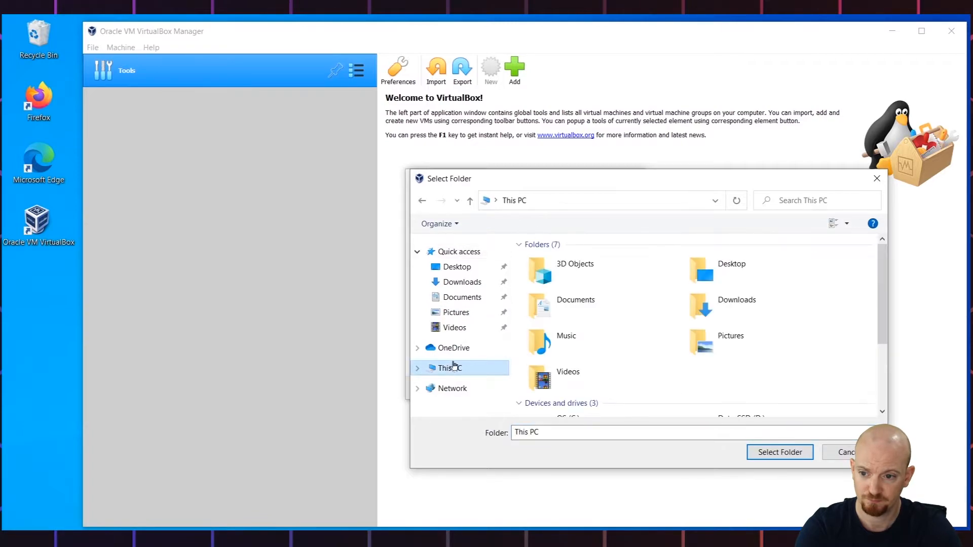
pyautogui.moveTo(882, 312); pyautogui.dragTo(882, 343)
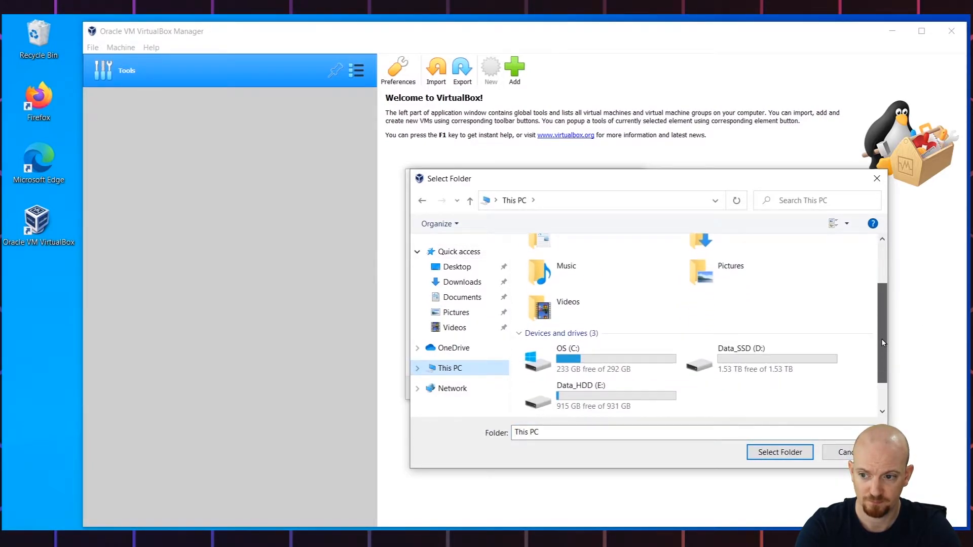
pyautogui.doubleClick(729, 354)
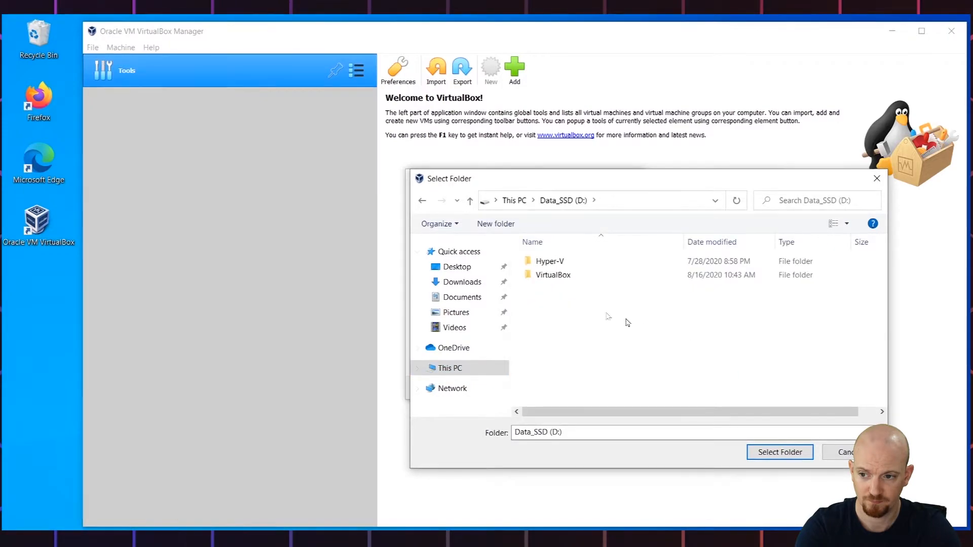
pyautogui.doubleClick(536, 277)
pyautogui.doubleClick(541, 270)
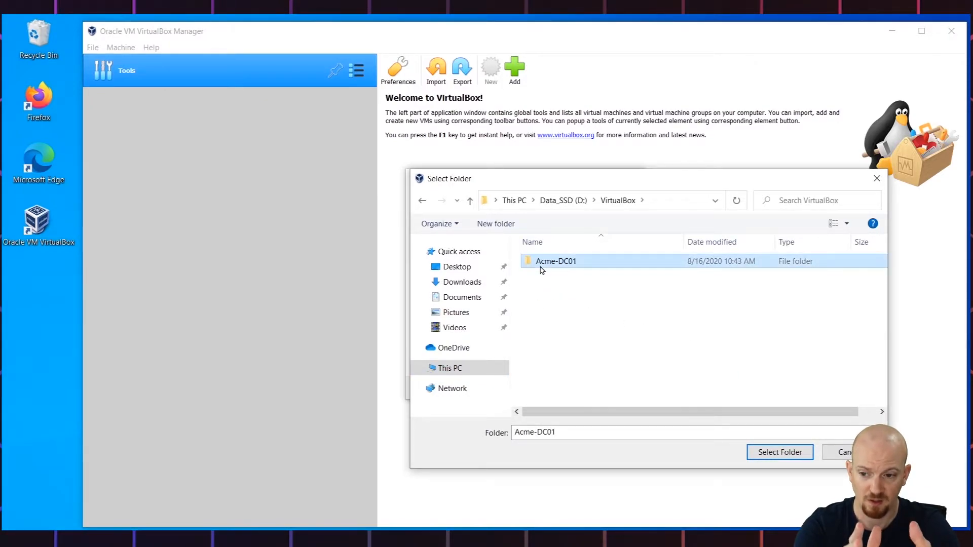
pyautogui.click(769, 452)
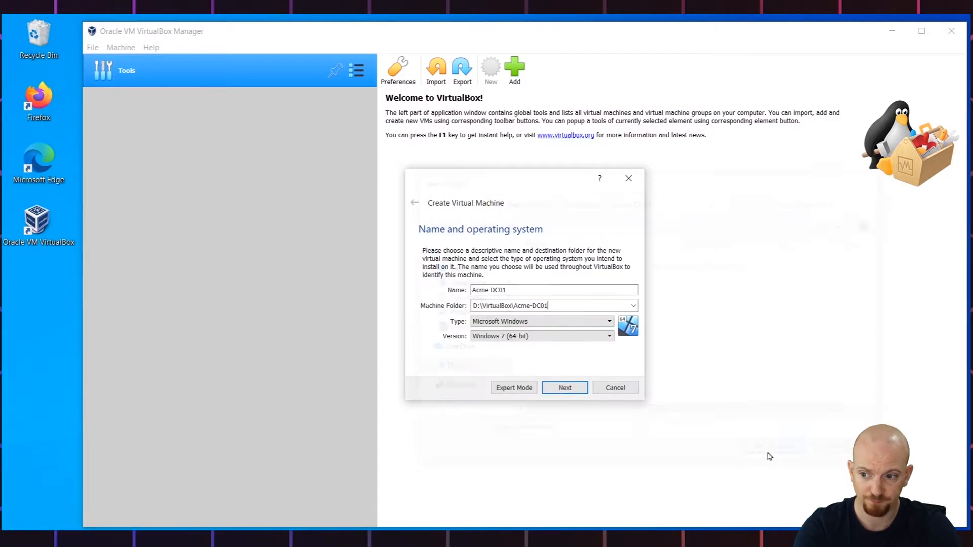
# - Keep the type Microsoft Windows, set the version to Windows 2019 (64-bit), and continue to the next page
pyautogui.click(520, 322)
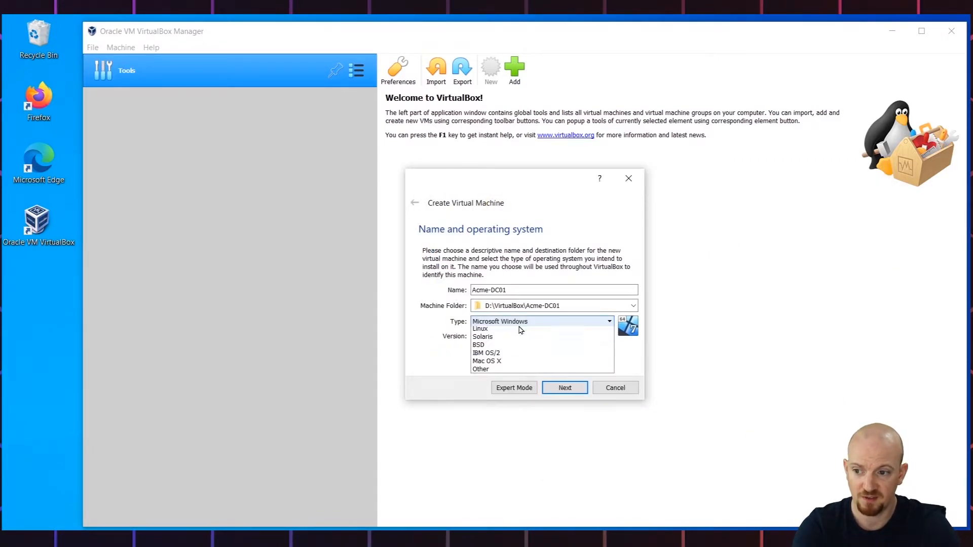
pyautogui.click(520, 323)
pyautogui.click(520, 336)
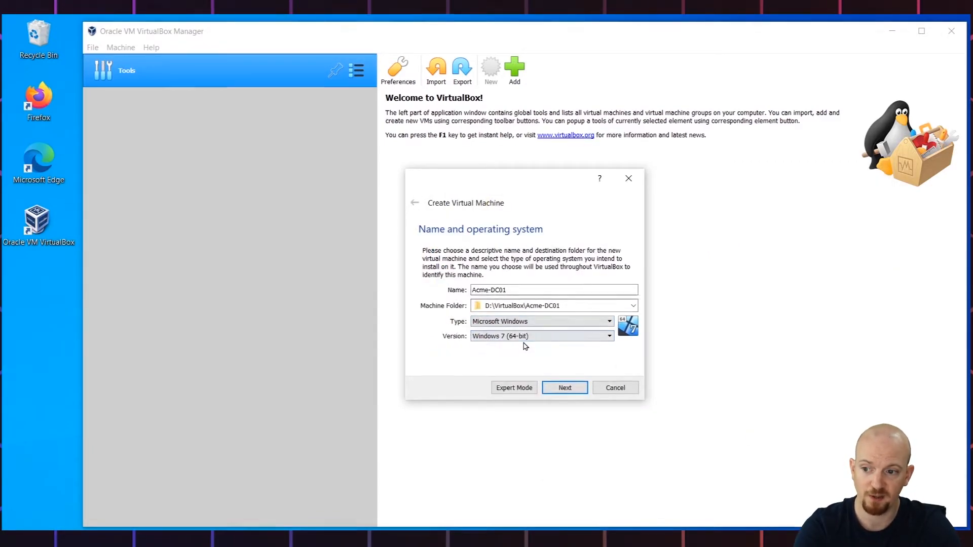
pyautogui.scroll(-4, 553, 368)
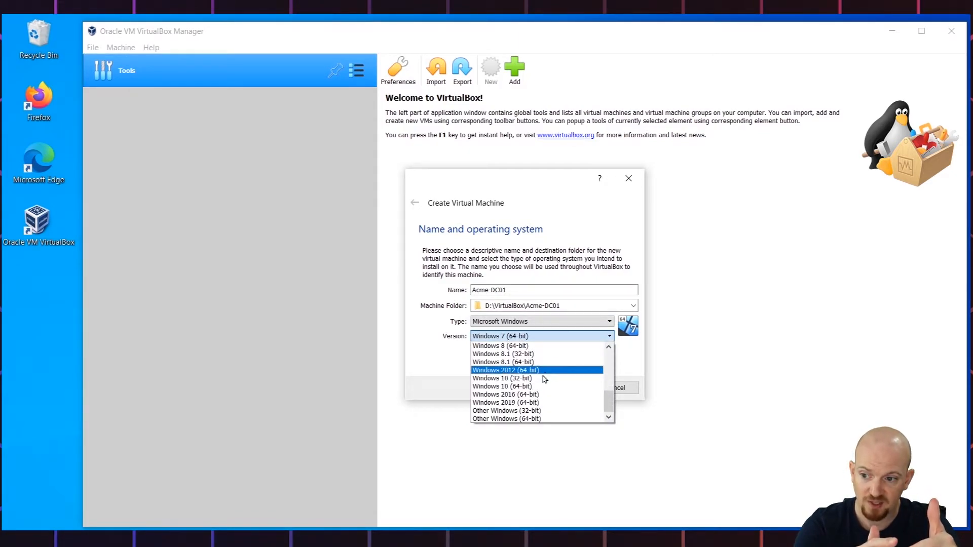
pyautogui.click(539, 403)
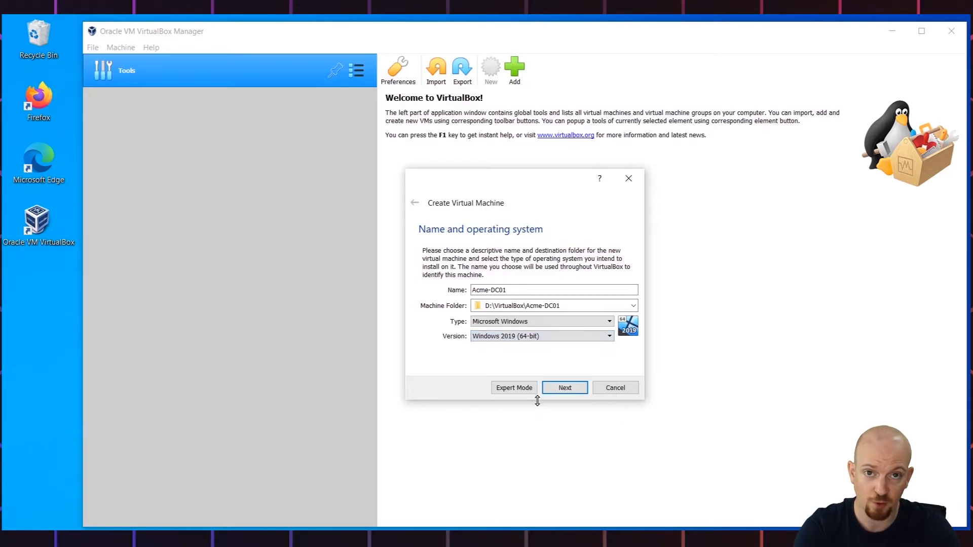
pyautogui.click(581, 389)
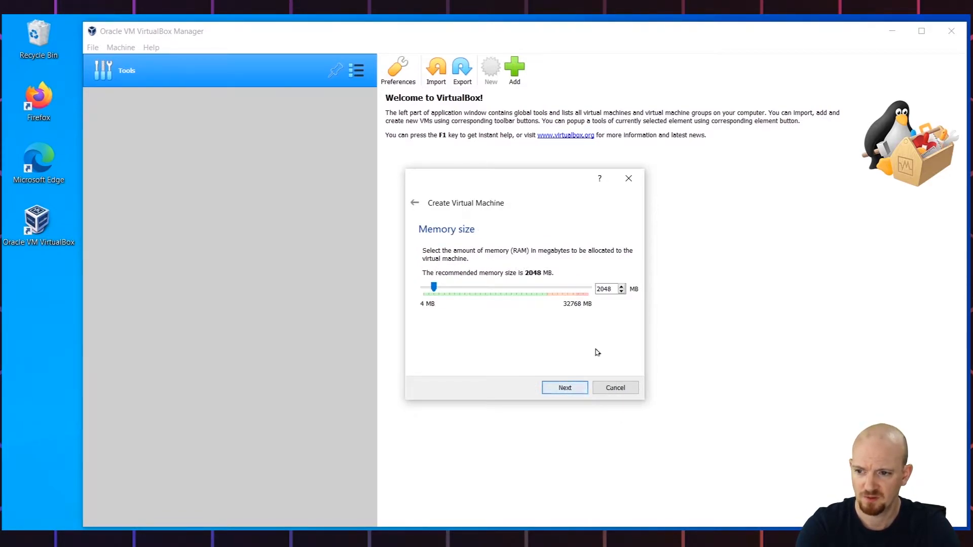
# - Set the virtual machine's memory size to 4096 MB and continue to the hard disk page
pyautogui.doubleClick(611, 288)
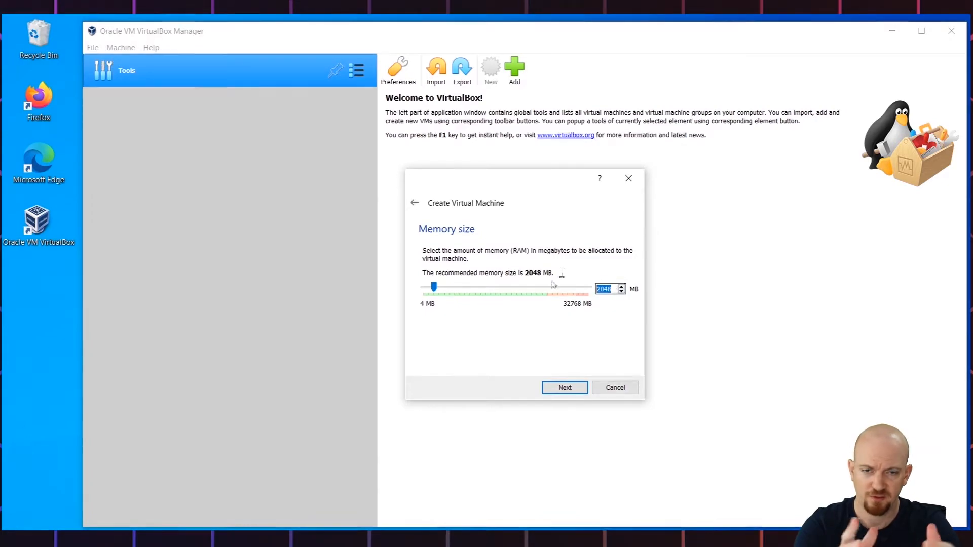
pyautogui.write('4')
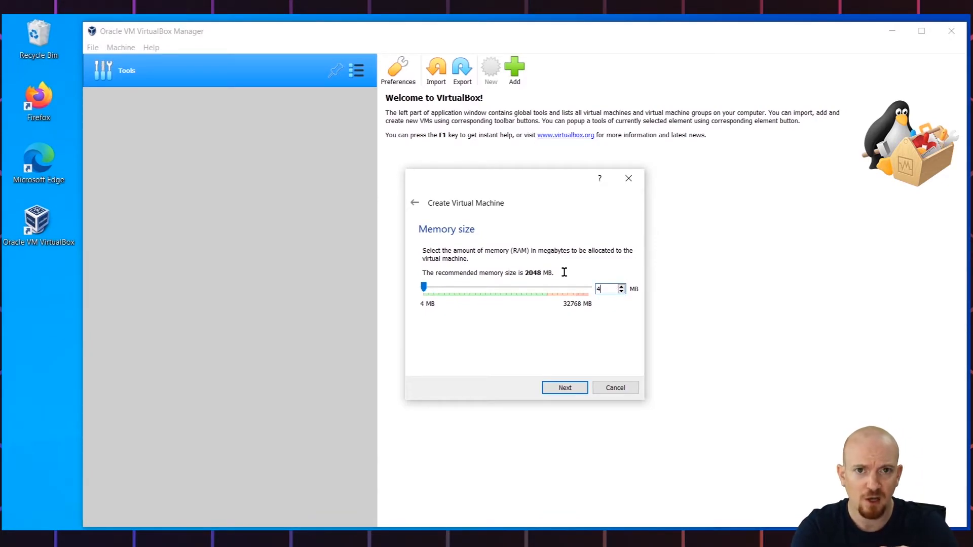
pyautogui.write('096')
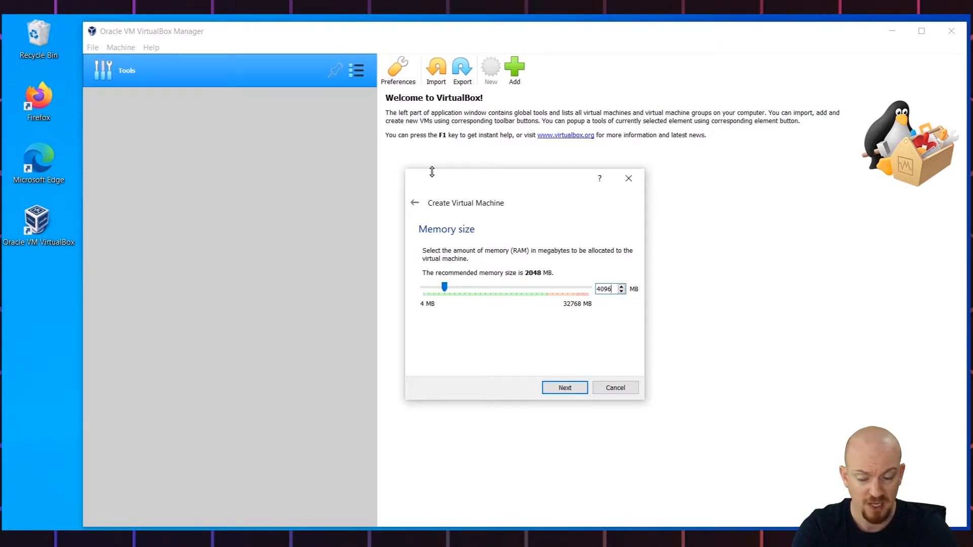
pyautogui.click(559, 394)
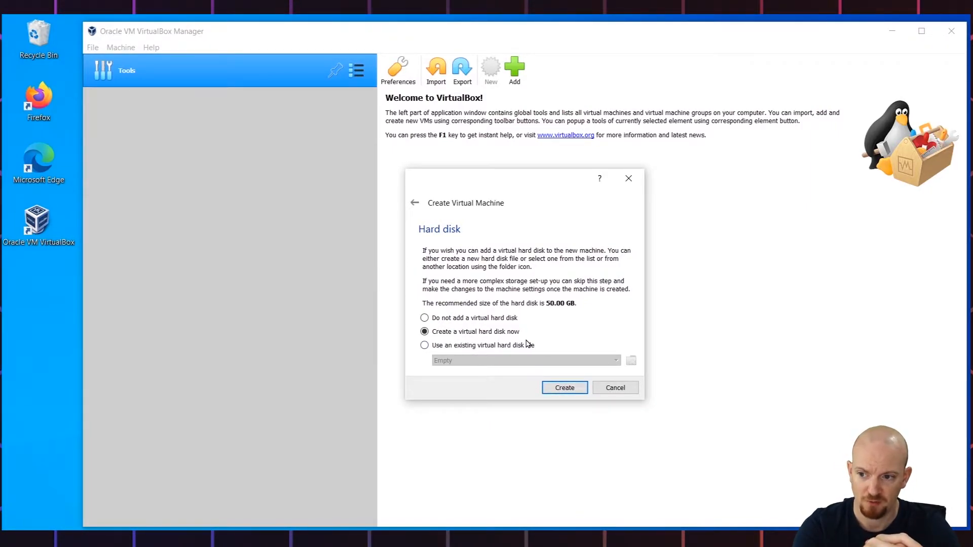
# - Create a new dynamically allocated VDI virtual hard disk of 120 GB in the Acme-DC01 folder
pyautogui.click(563, 387)
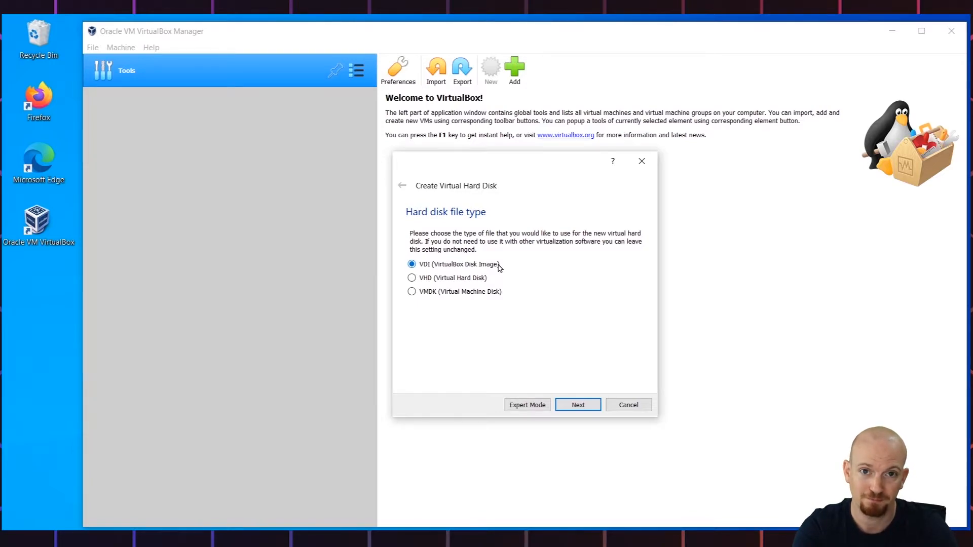
pyautogui.click(582, 406)
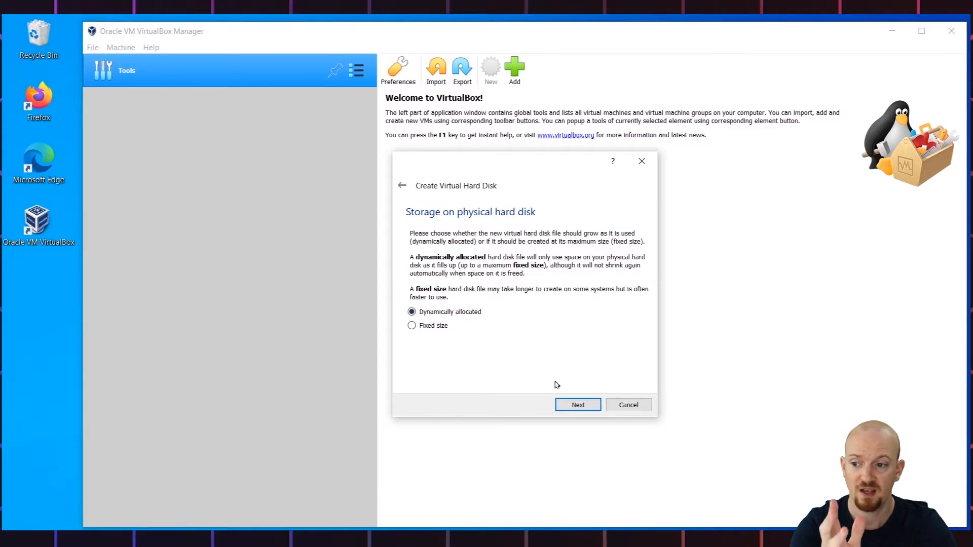
pyautogui.click(576, 407)
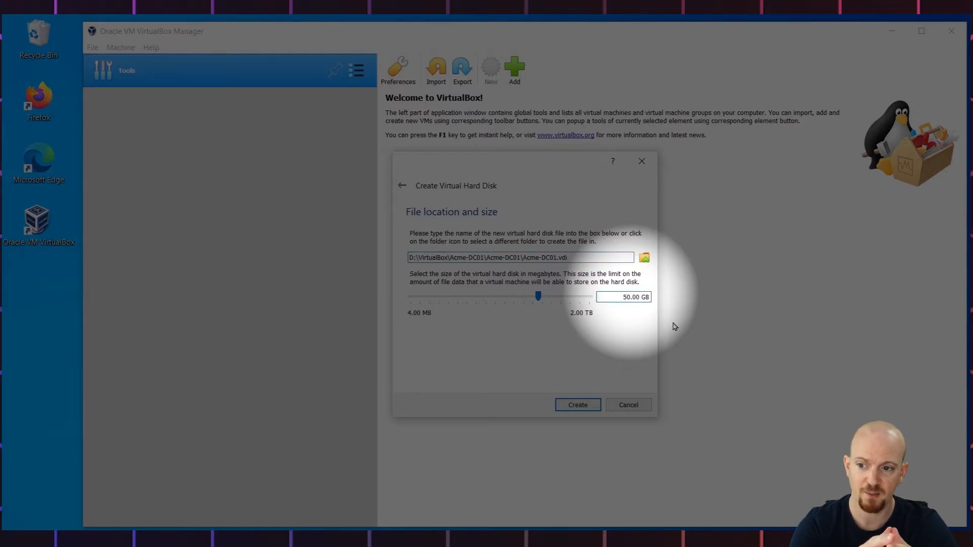
pyautogui.write('12')
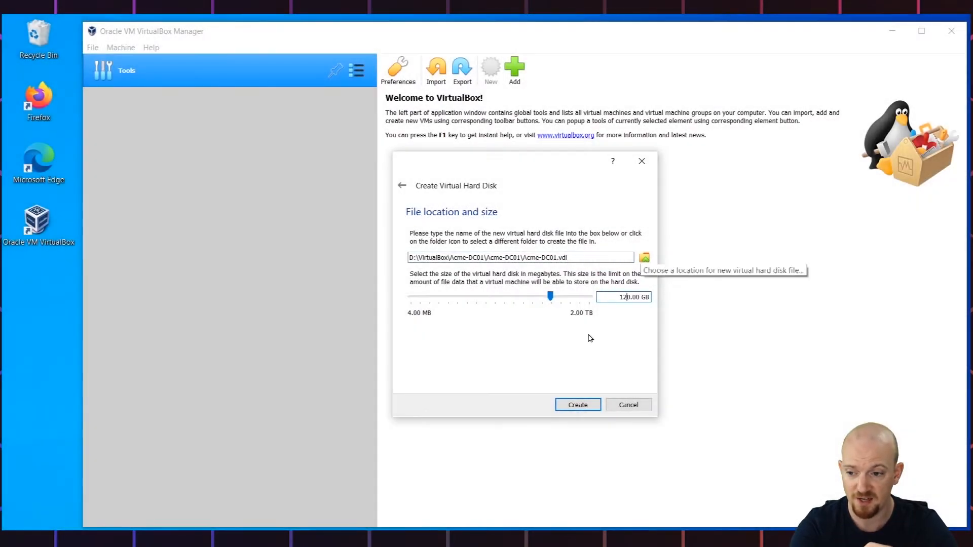
pyautogui.click(576, 407)
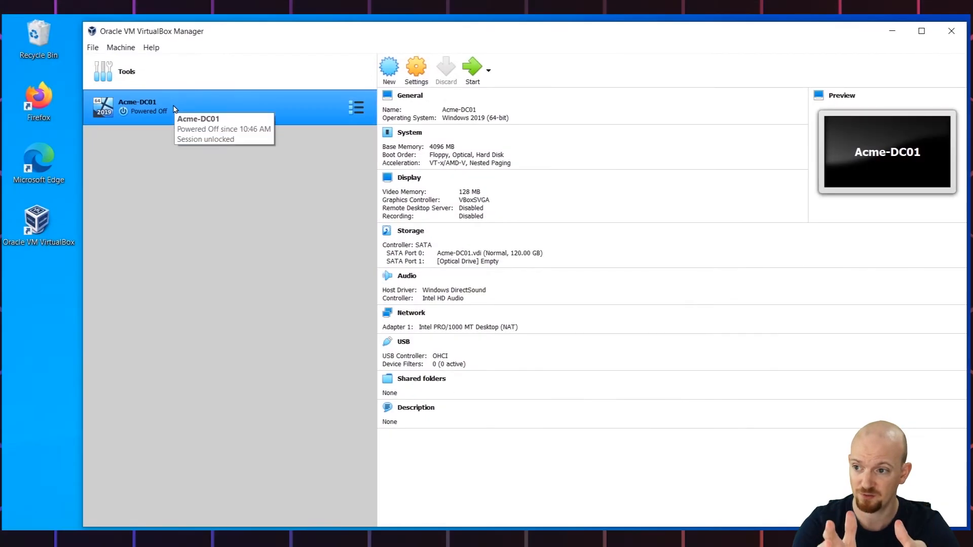
# - Open the Acme-DC01 settings and raise the system's processor count to 4 CPUs
pyautogui.click(410, 74)
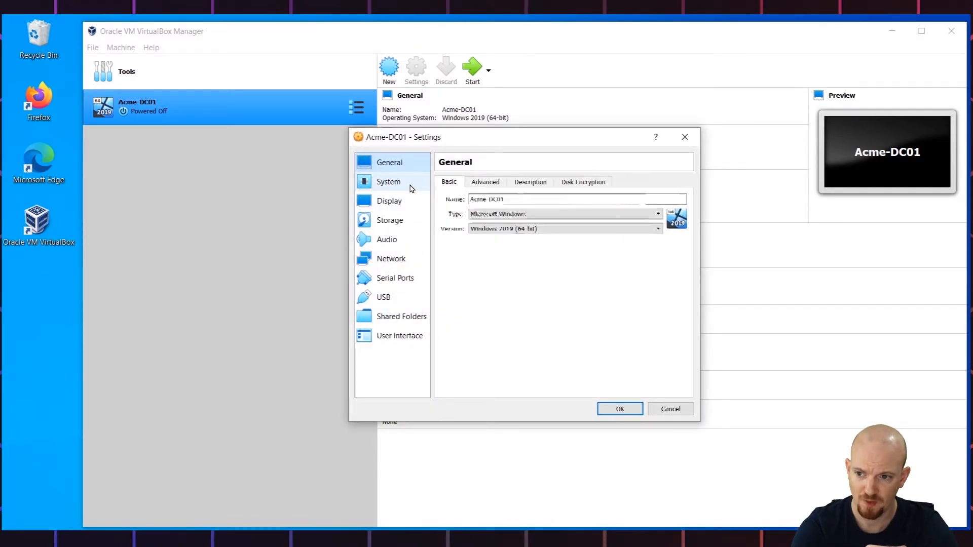
pyautogui.click(410, 188)
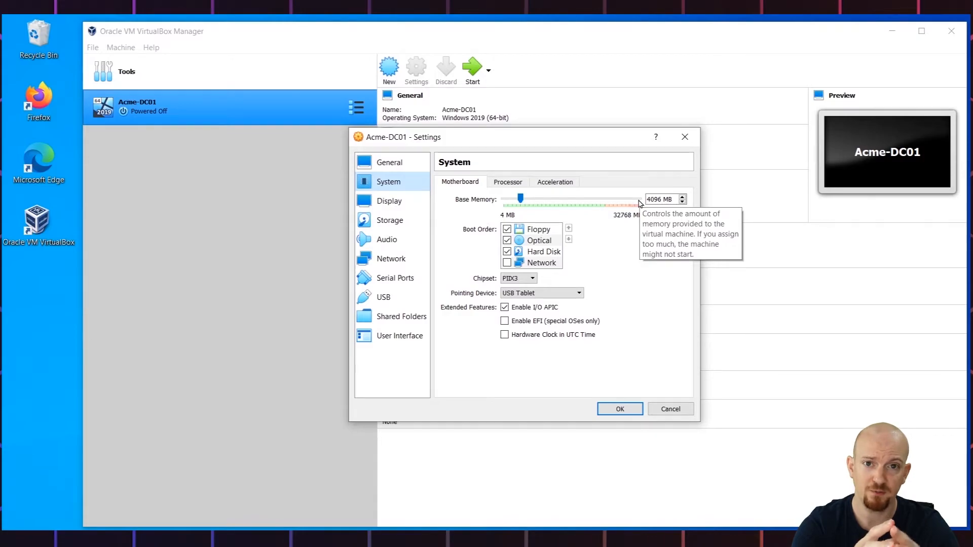
pyautogui.click(491, 186)
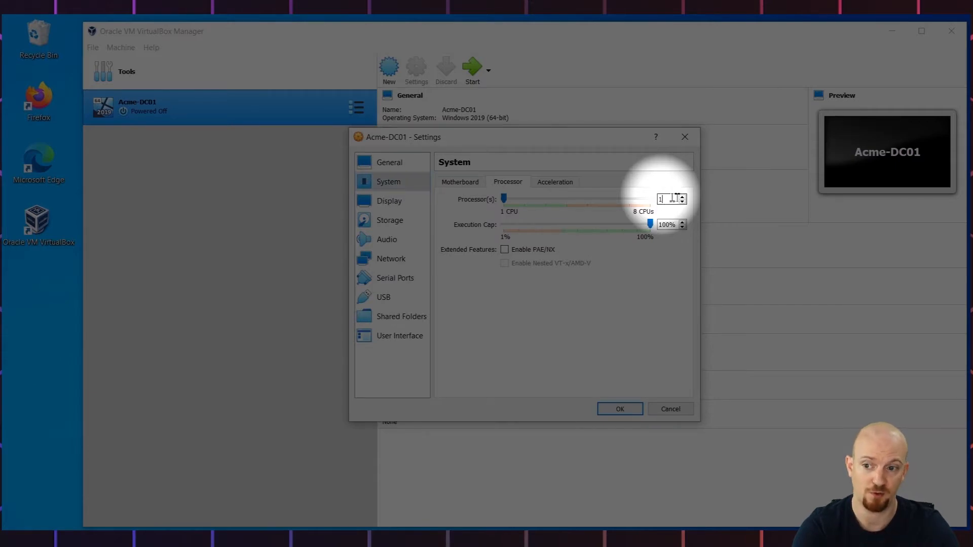
pyautogui.click(683, 198)
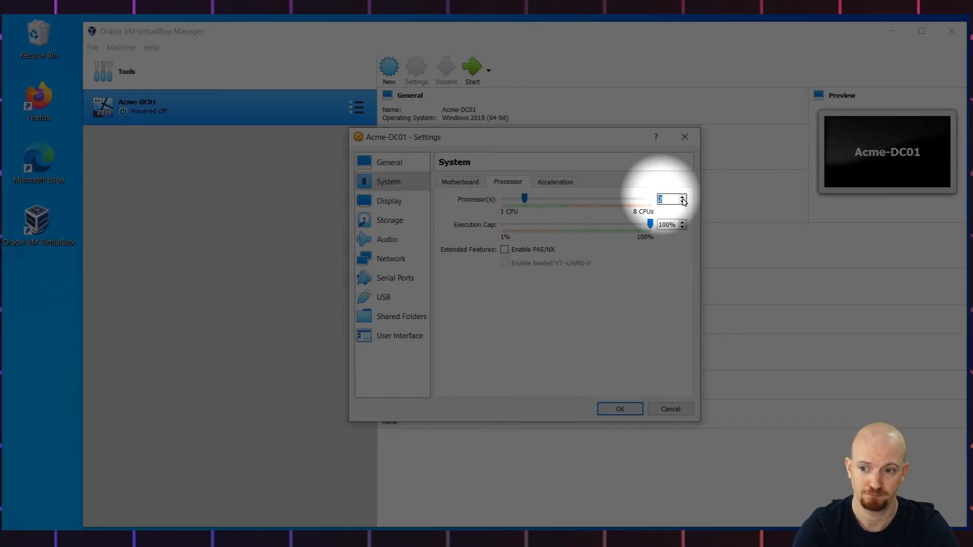
pyautogui.click(682, 198)
pyautogui.click(683, 198)
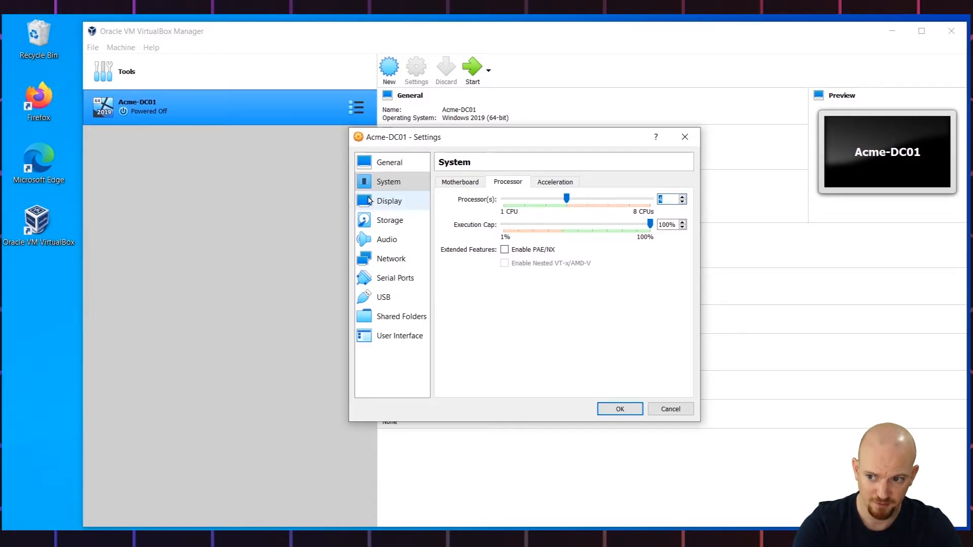
# - Load Windows Server 2019.iso from Downloads into the empty optical drive and save the settings
pyautogui.click(369, 220)
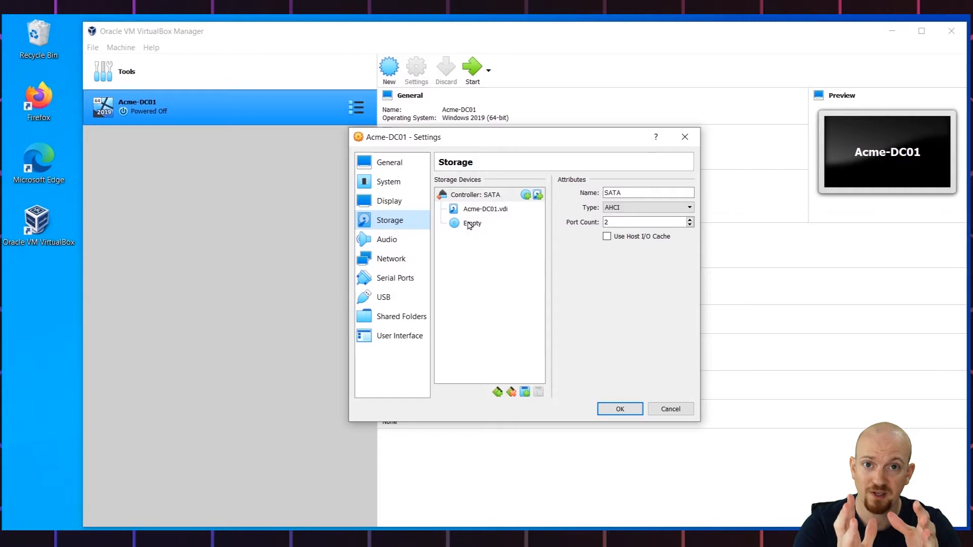
pyautogui.click(468, 224)
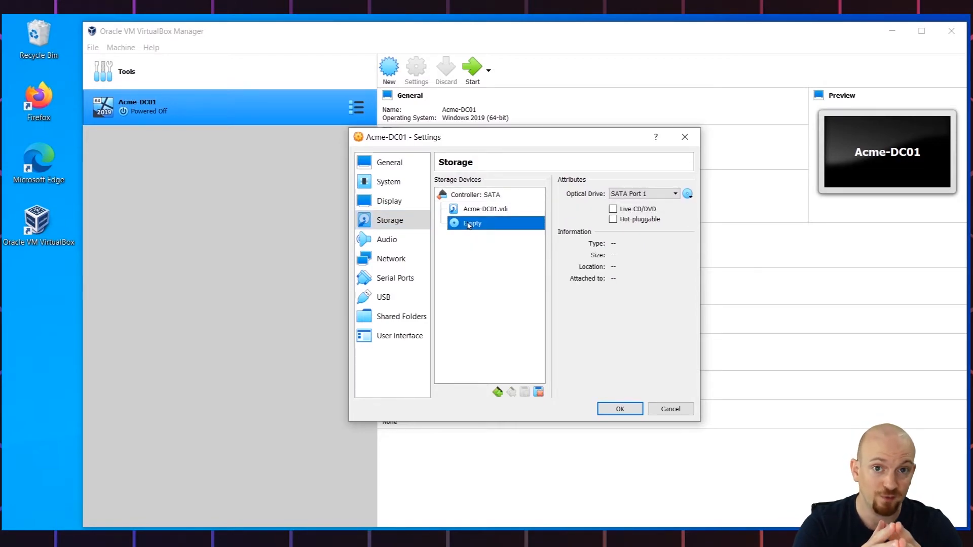
pyautogui.click(690, 198)
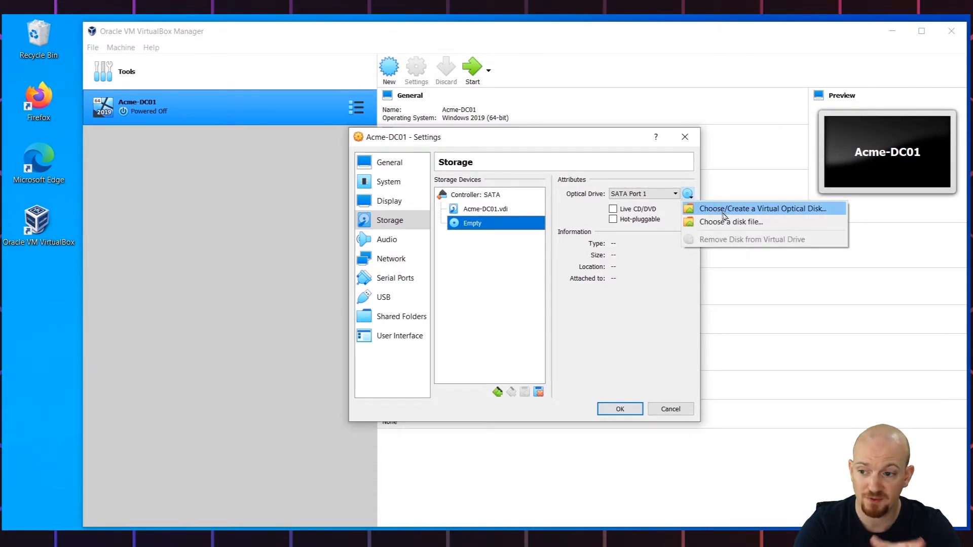
pyautogui.click(734, 223)
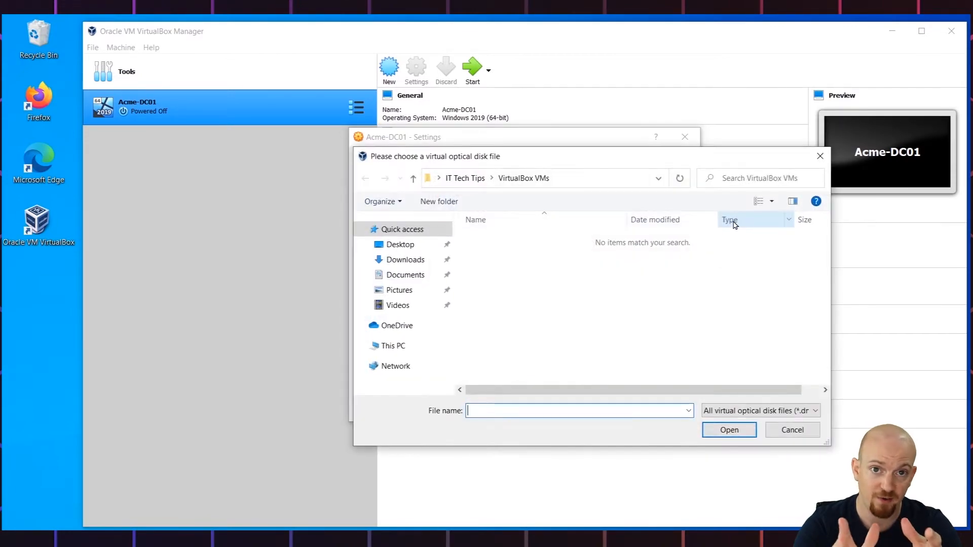
pyautogui.click(418, 261)
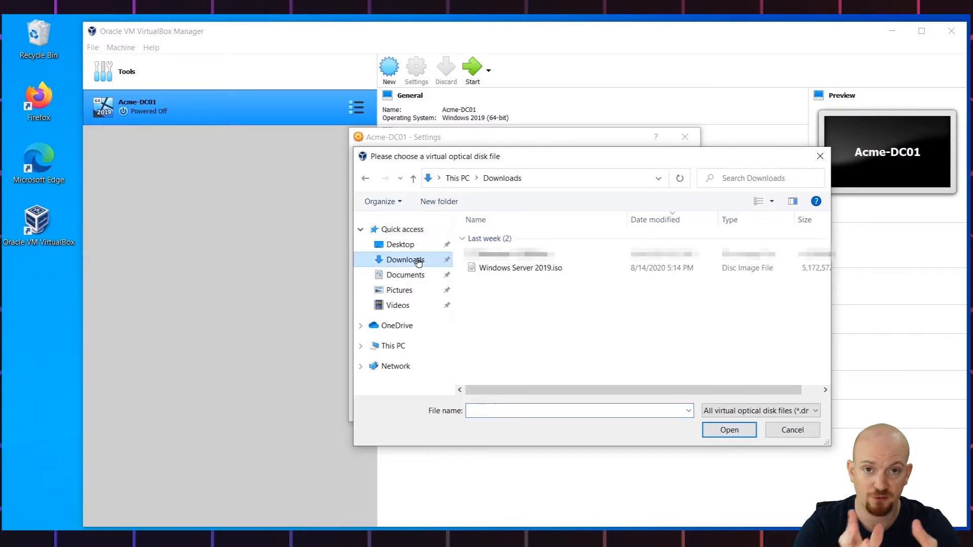
pyautogui.click(493, 270)
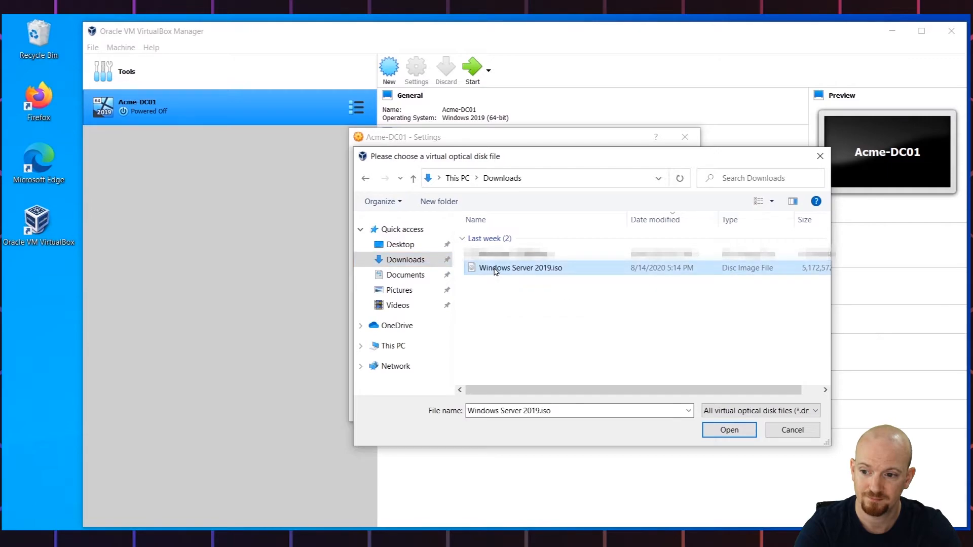
pyautogui.click(728, 428)
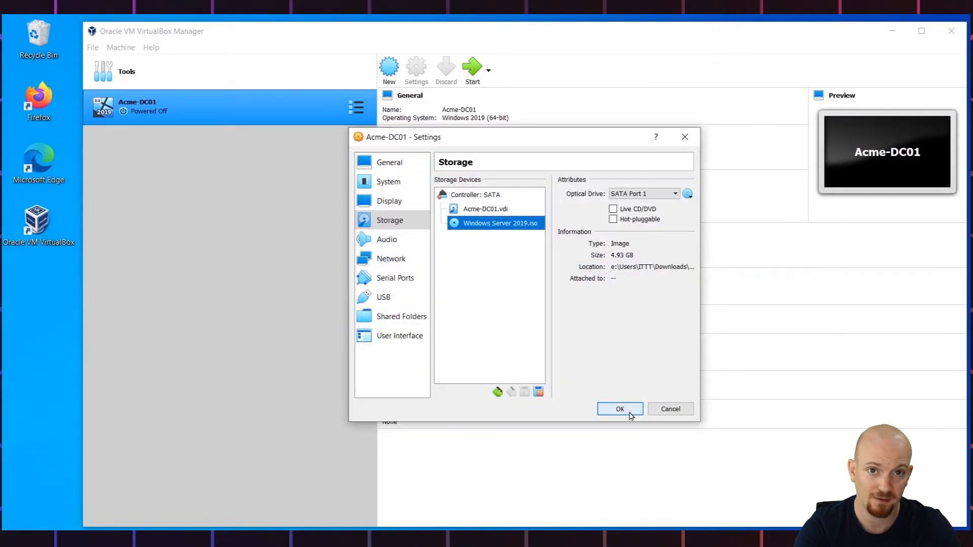
pyautogui.click(630, 413)
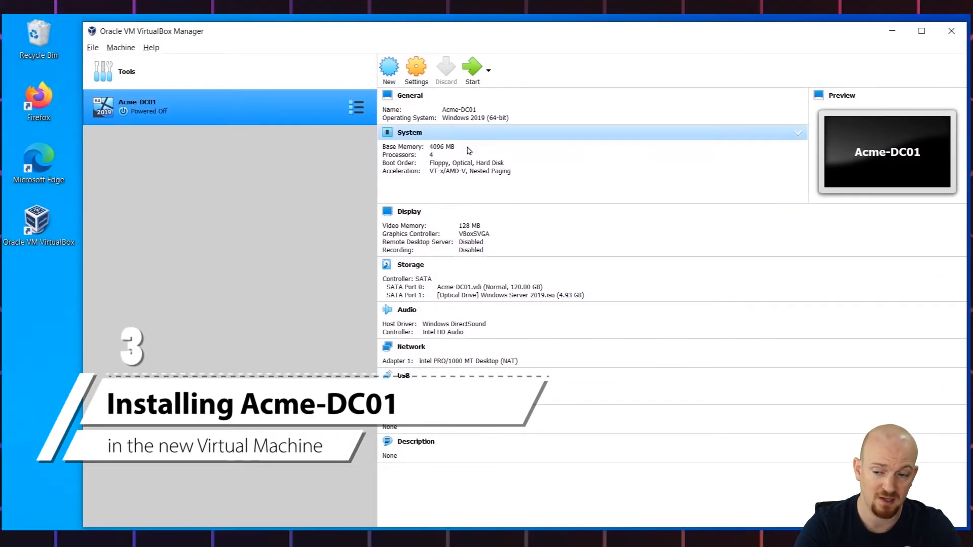
# - Start the virtual machine from the Windows Server 2019.iso start-up disk
pyautogui.click(471, 68)
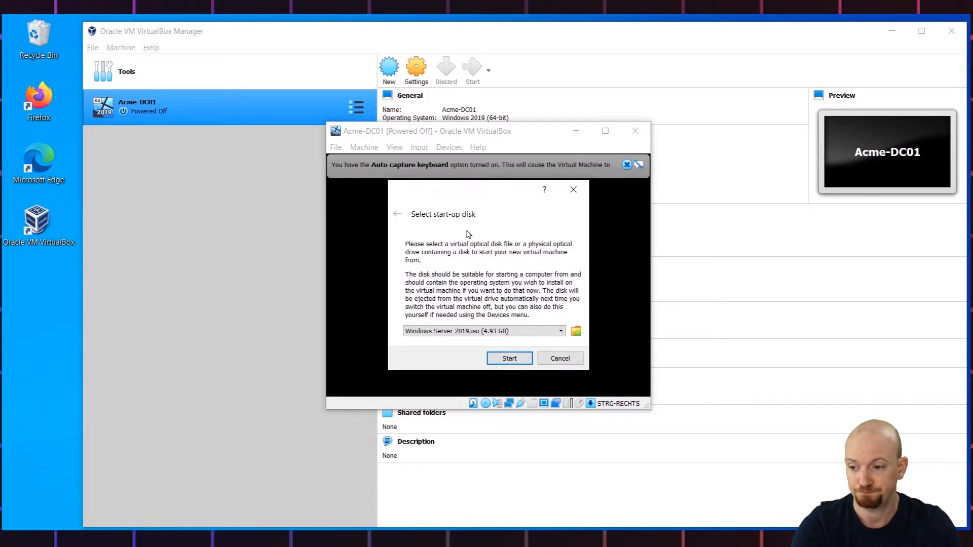
pyautogui.click(516, 357)
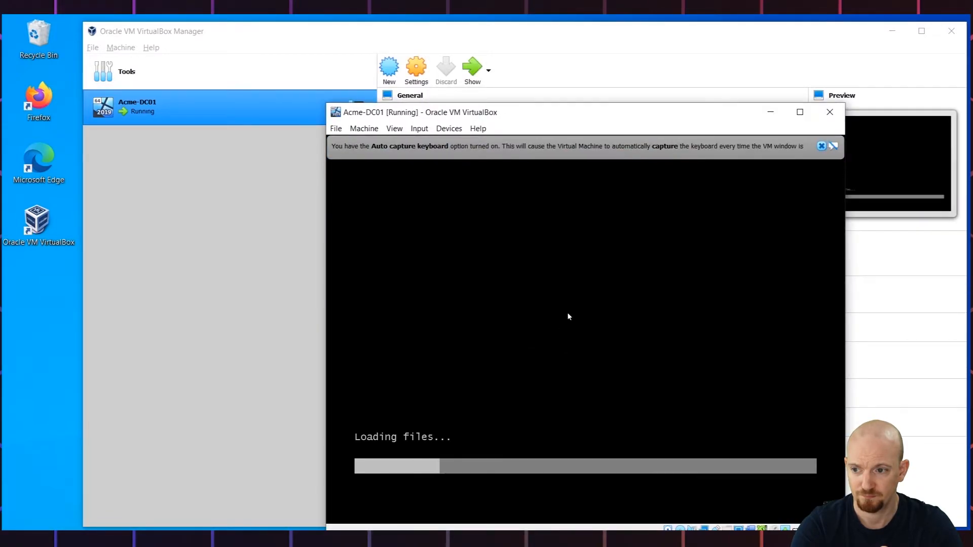
pyautogui.moveTo(551, 115); pyautogui.dragTo(509, 83)
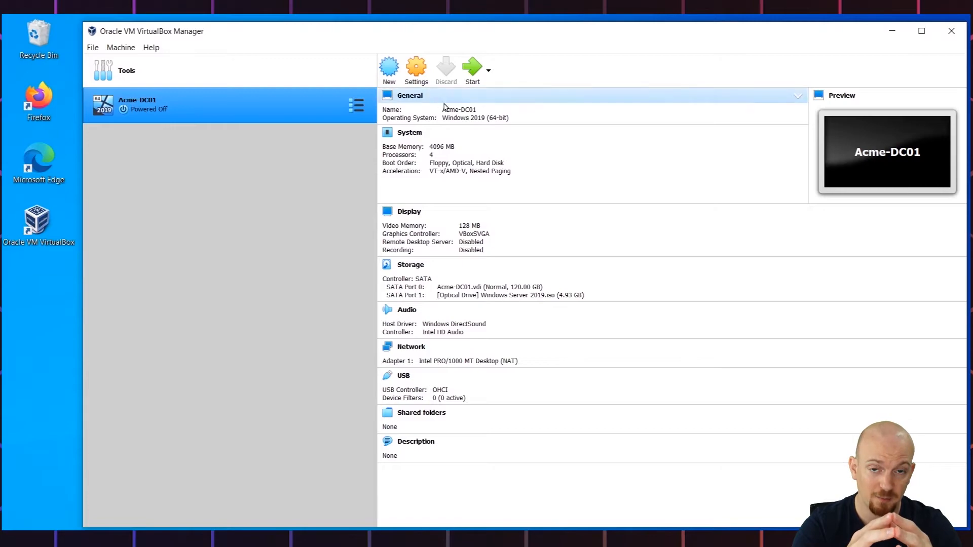
# - Start the virtual machine again and accept the default language, time and keyboard settings in Windows Setup
pyautogui.click(471, 70)
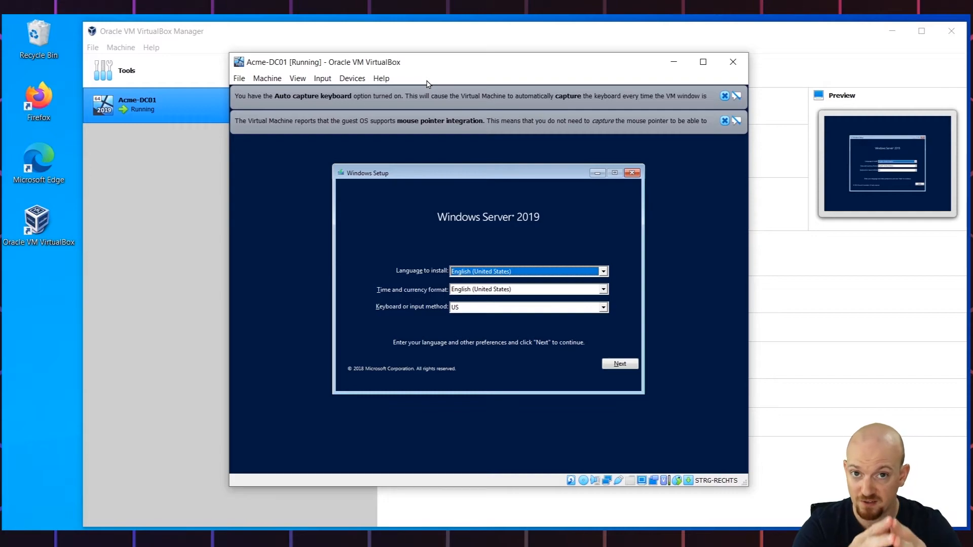
pyautogui.moveTo(470, 172); pyautogui.dragTo(467, 166)
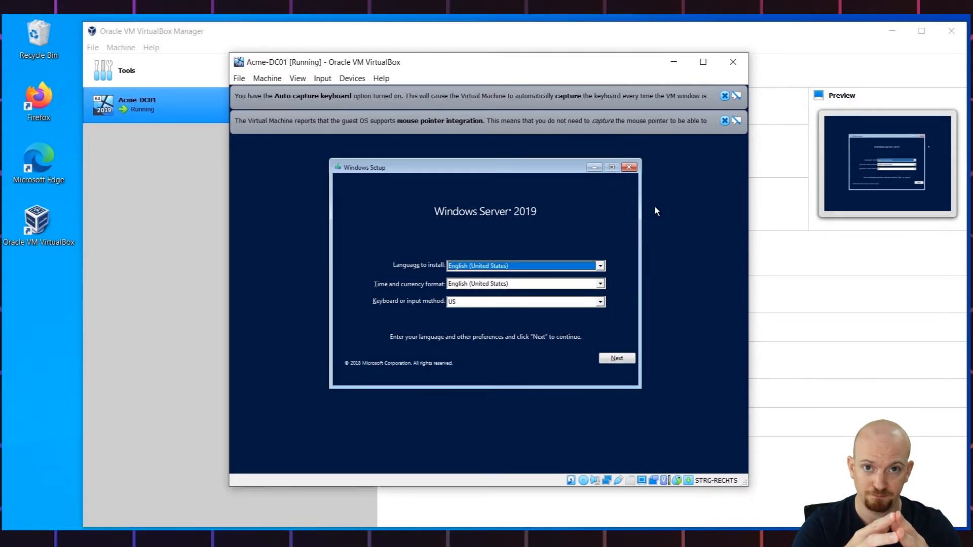
pyautogui.click(630, 359)
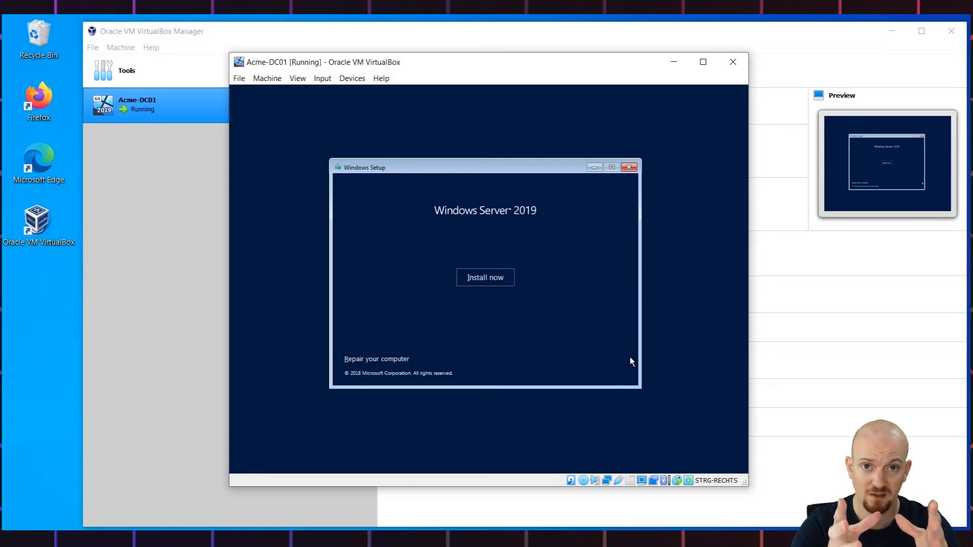
# - Begin installing Windows Server 2019 Standard Evaluation (Desktop Experience) and accept the license terms
pyautogui.click(496, 280)
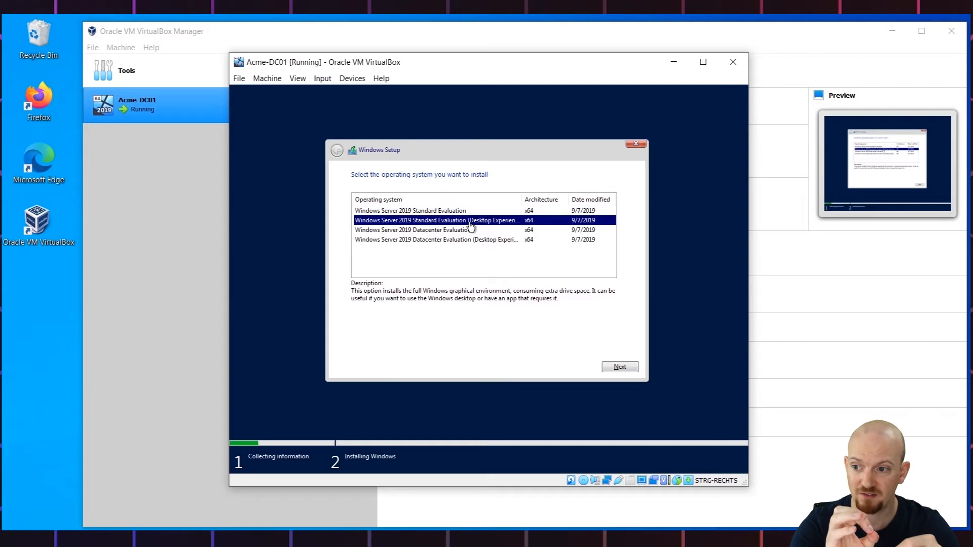
pyautogui.click(637, 372)
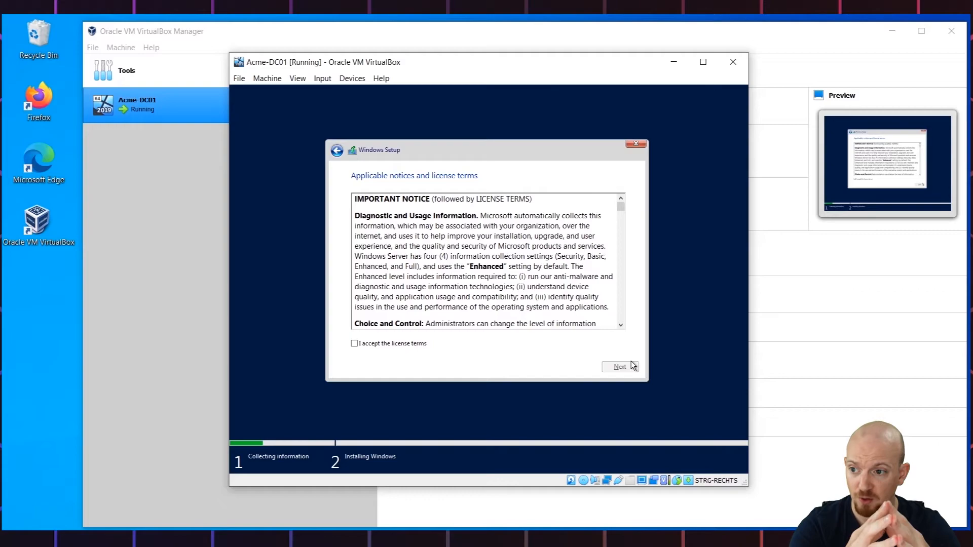
pyautogui.moveTo(621, 206); pyautogui.dragTo(621, 322)
pyautogui.click(355, 344)
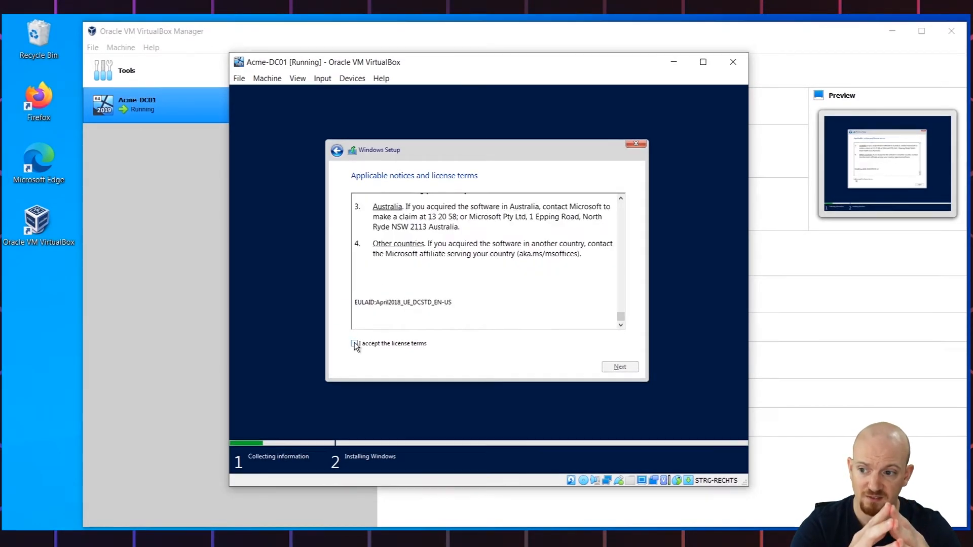
pyautogui.click(633, 372)
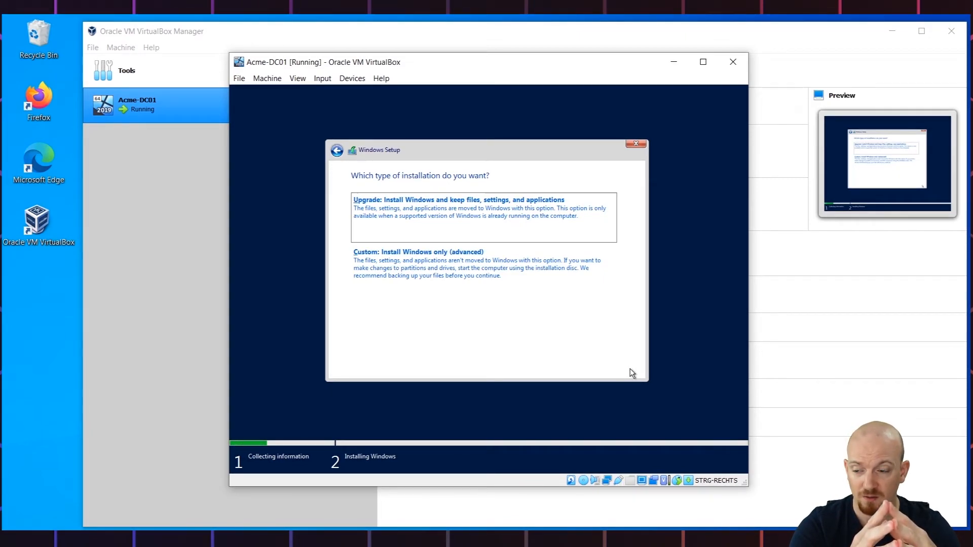
# - Choose a custom installation onto Drive 0 Unallocated Space and permanently dismiss the mouse integration notice
pyautogui.click(514, 262)
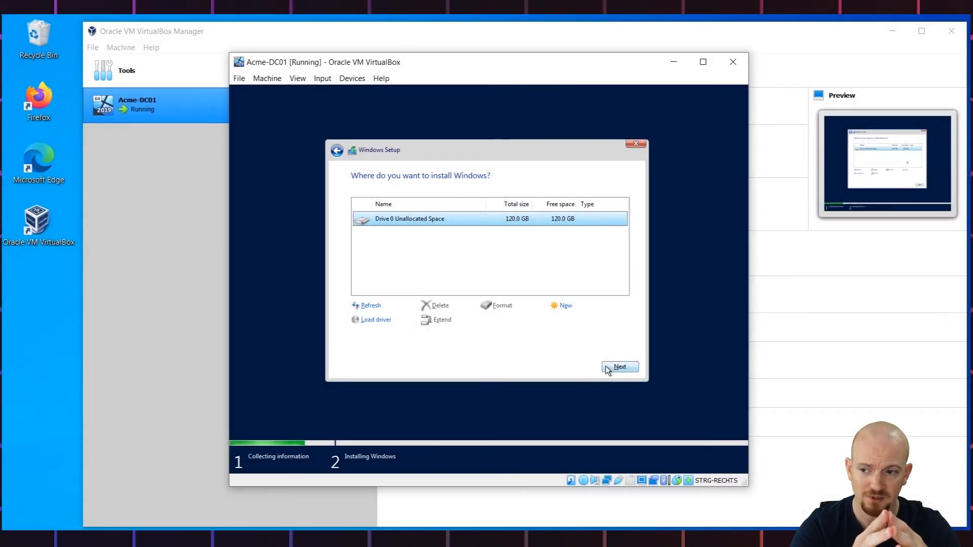
pyautogui.click(611, 367)
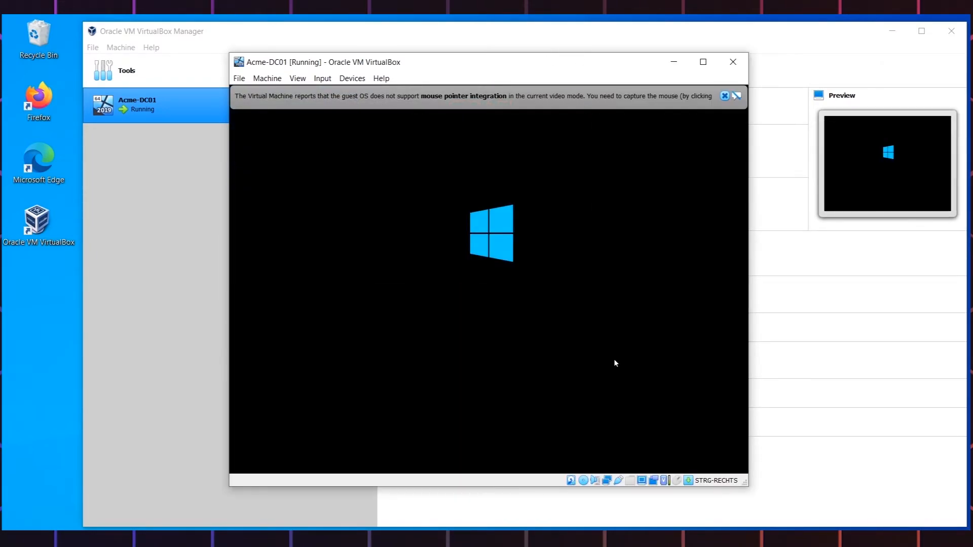
pyautogui.click(736, 96)
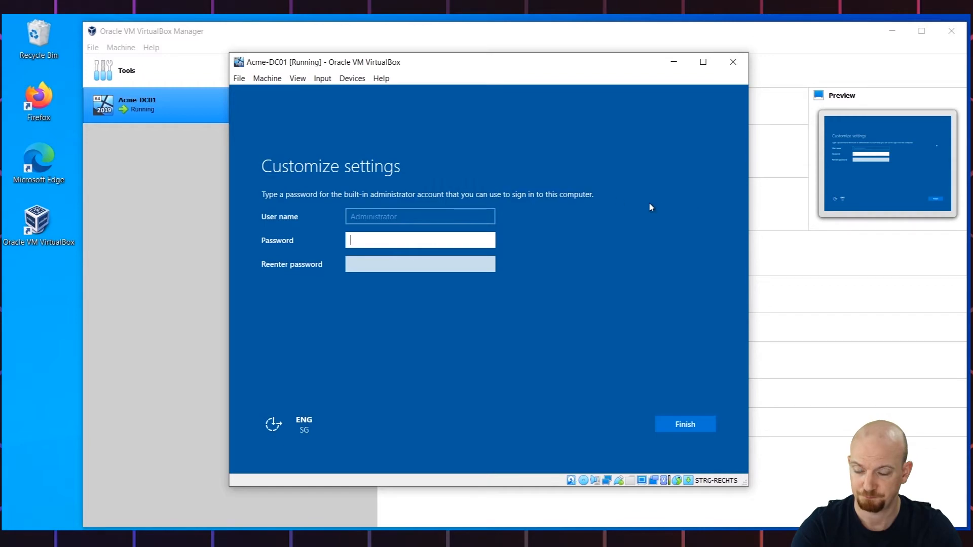
# - Set and confirm the built-in Administrator account password, checking it with the reveal toggle, and finish the setup
pyautogui.write('****')
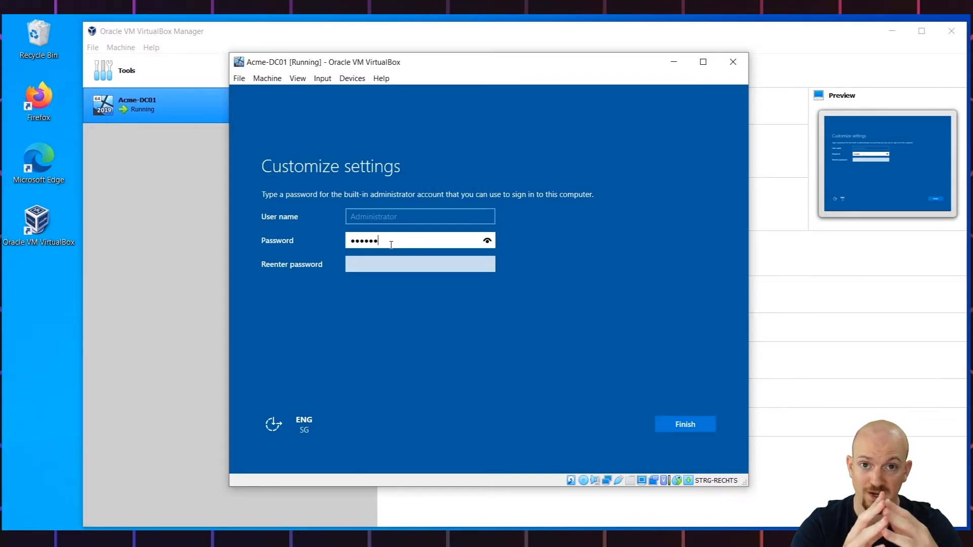
pyautogui.write('W0rd!')
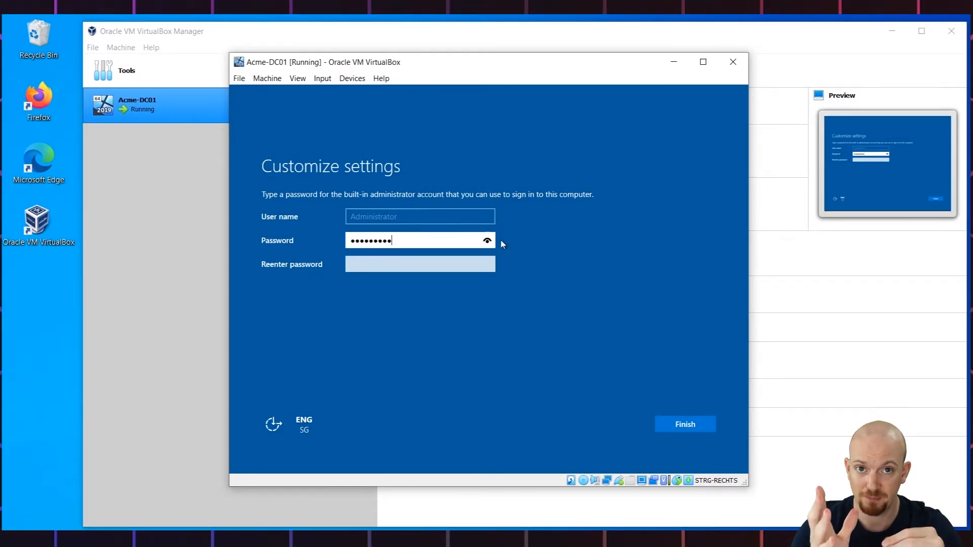
pyautogui.click(486, 241)
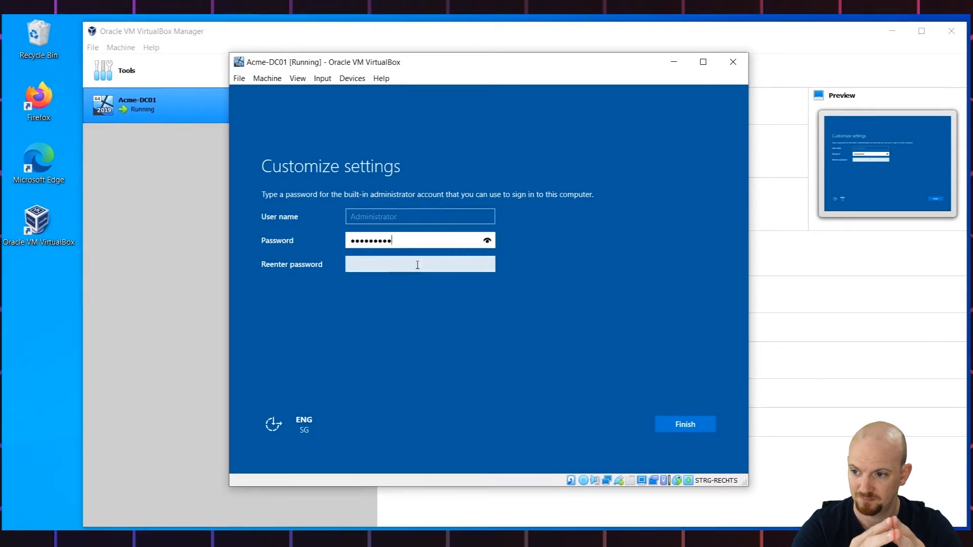
pyautogui.click(416, 265)
pyautogui.write('PassW0rd!')
pyautogui.click(487, 264)
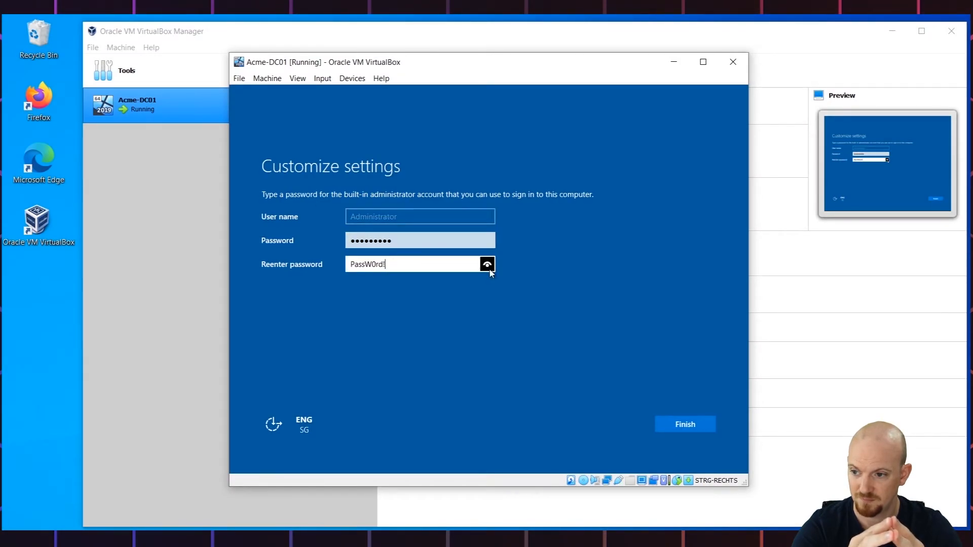
pyautogui.click(704, 428)
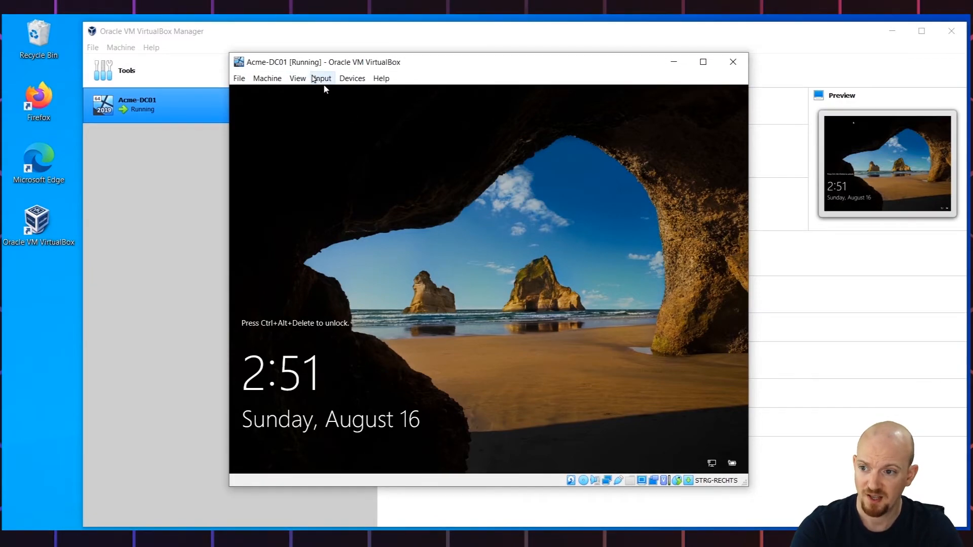
# - Send the Ctrl+Alt+Del sequence to the virtual machine to unlock the sign-in screen
pyautogui.click(323, 81)
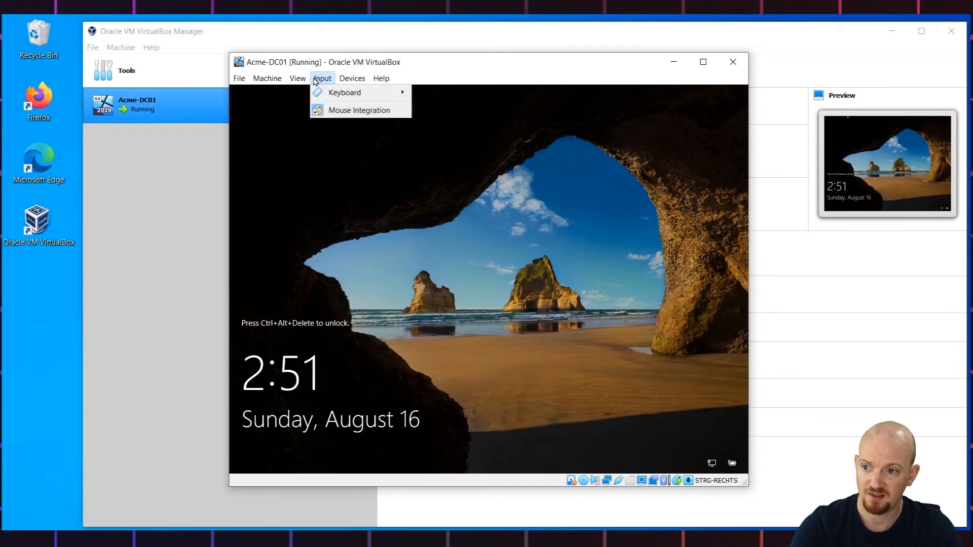
pyautogui.moveTo(365, 93)
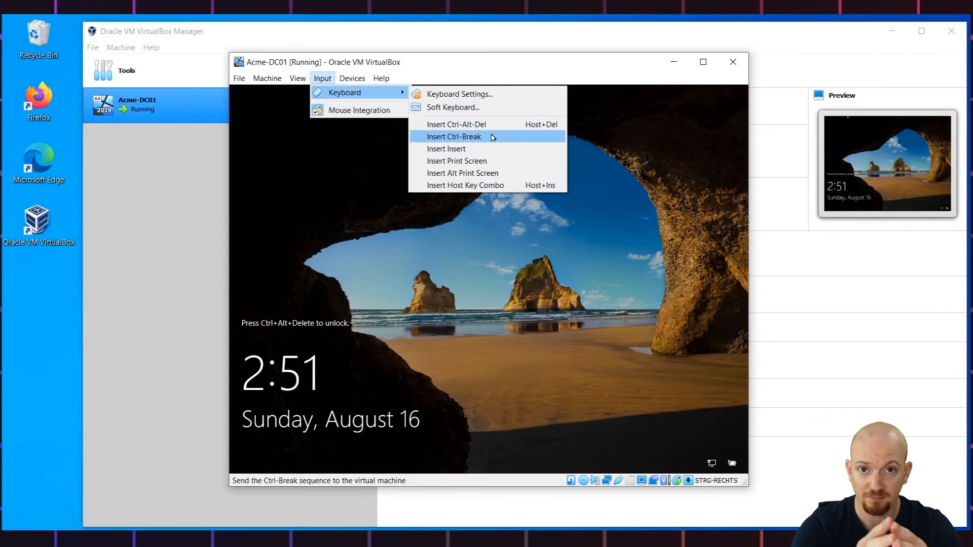
pyautogui.click(517, 127)
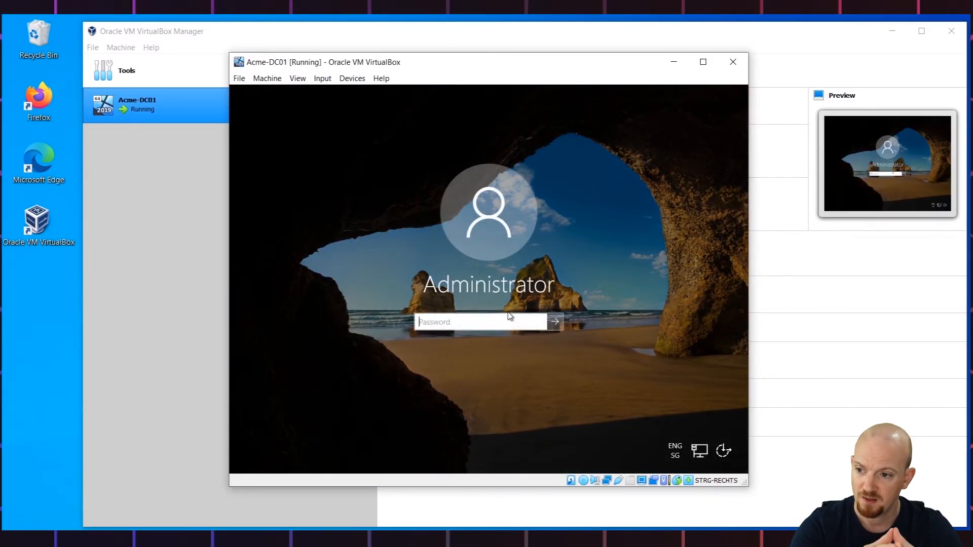
# - Sign in as Administrator by entering the account password and submitting it
pyautogui.write('•••••••')
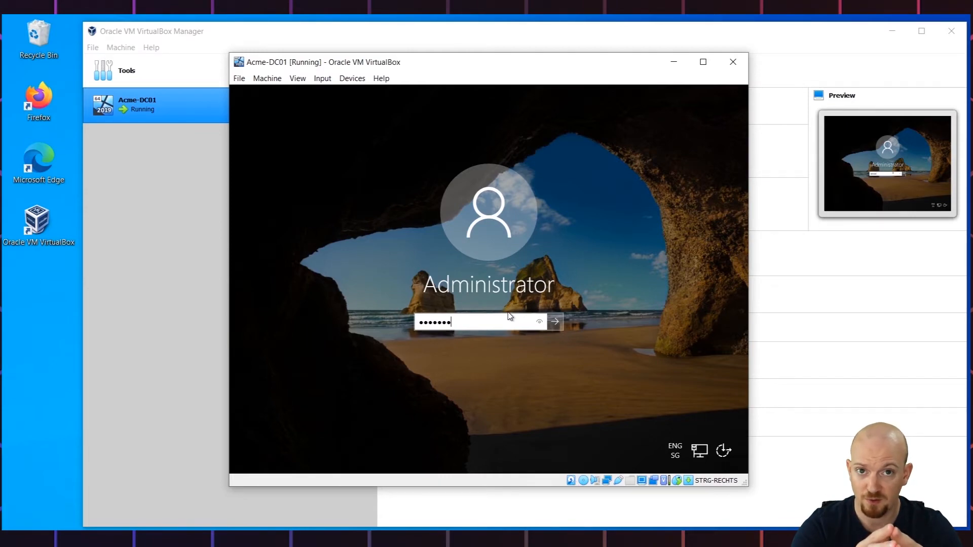
pyautogui.write('••')
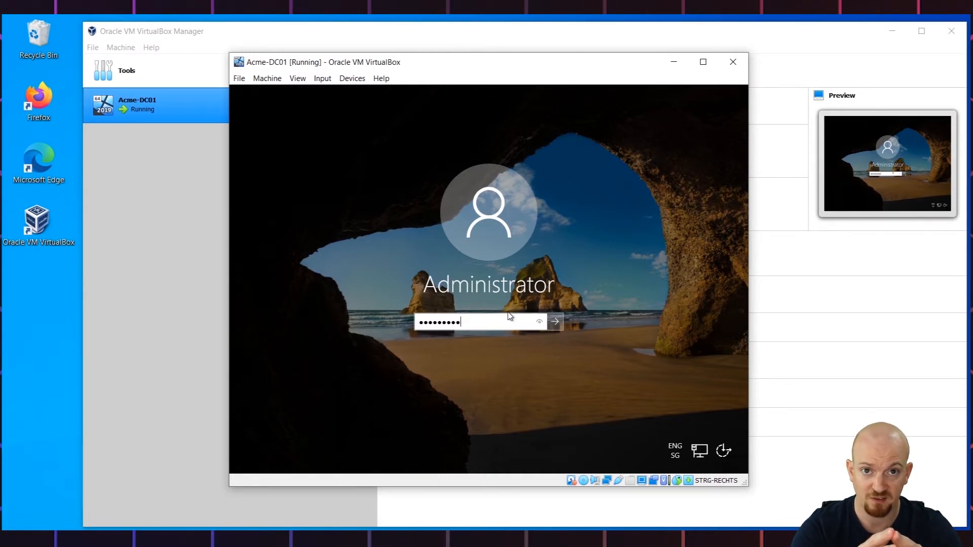
pyautogui.click(539, 322)
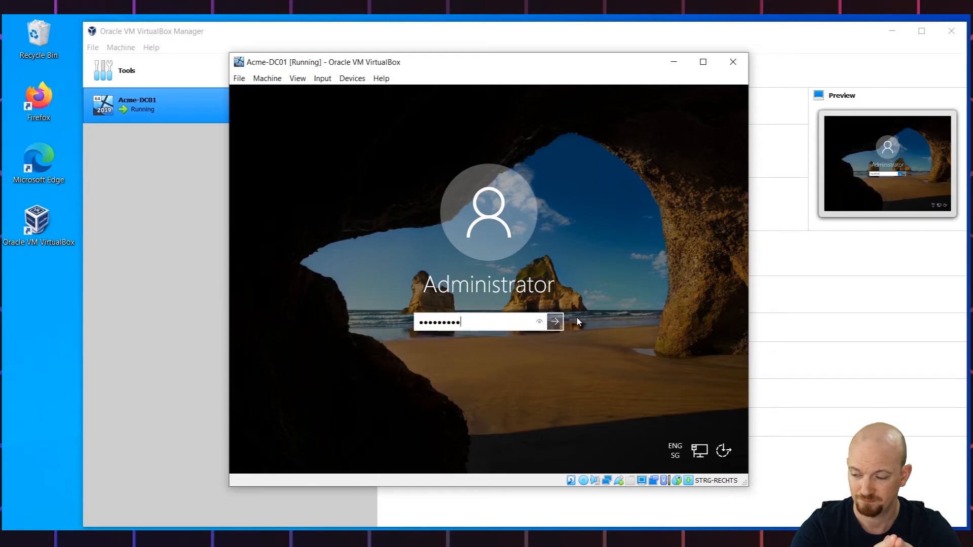
pyautogui.click(556, 323)
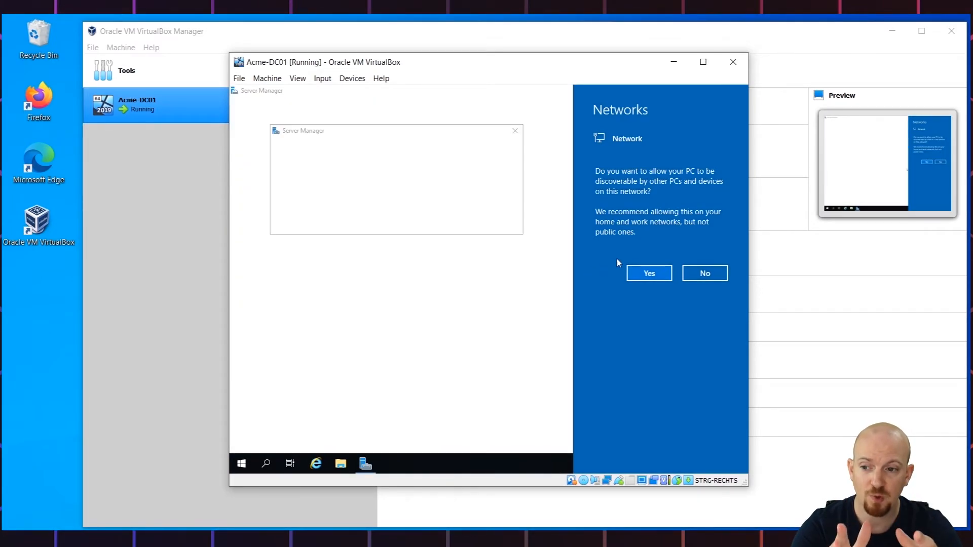
# - Allow the server to be discoverable by other PCs on the network
pyautogui.click(658, 274)
pyautogui.click(649, 273)
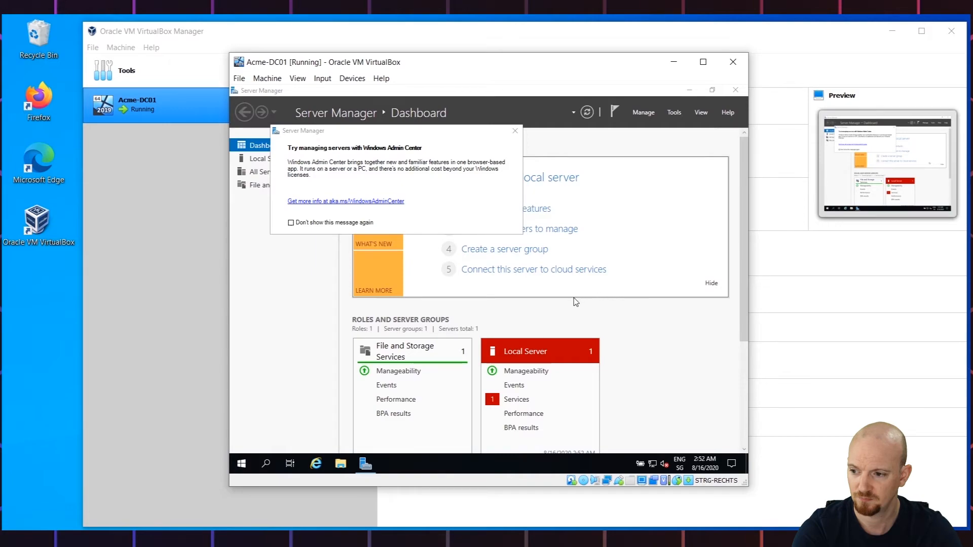
# - Search the Start menu for Command Prompt and run it as administrator
pyautogui.click(242, 463)
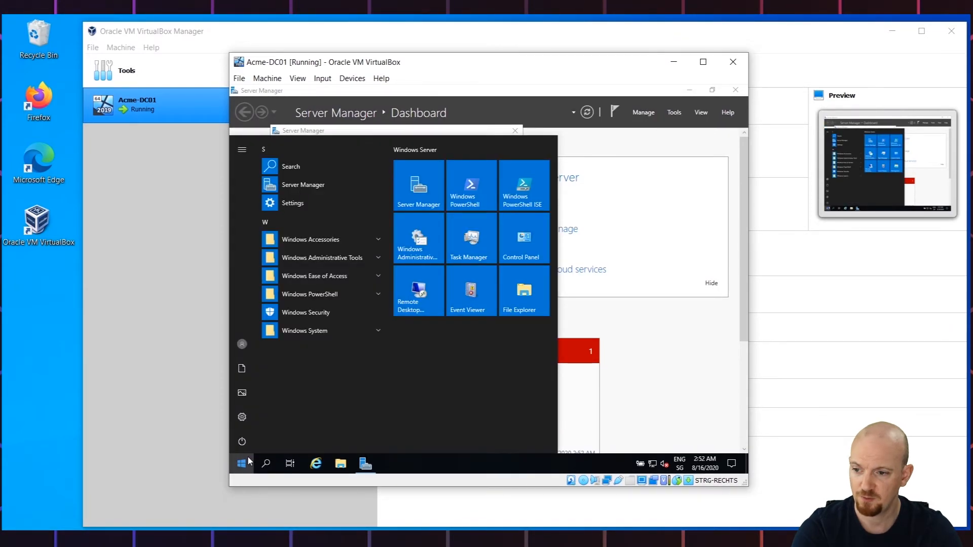
pyautogui.write('d')
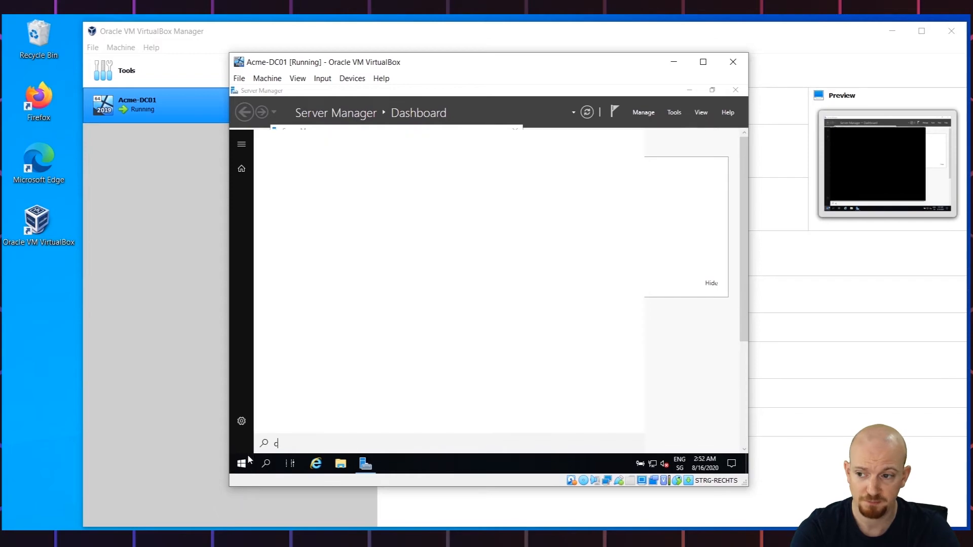
pyautogui.write('om')
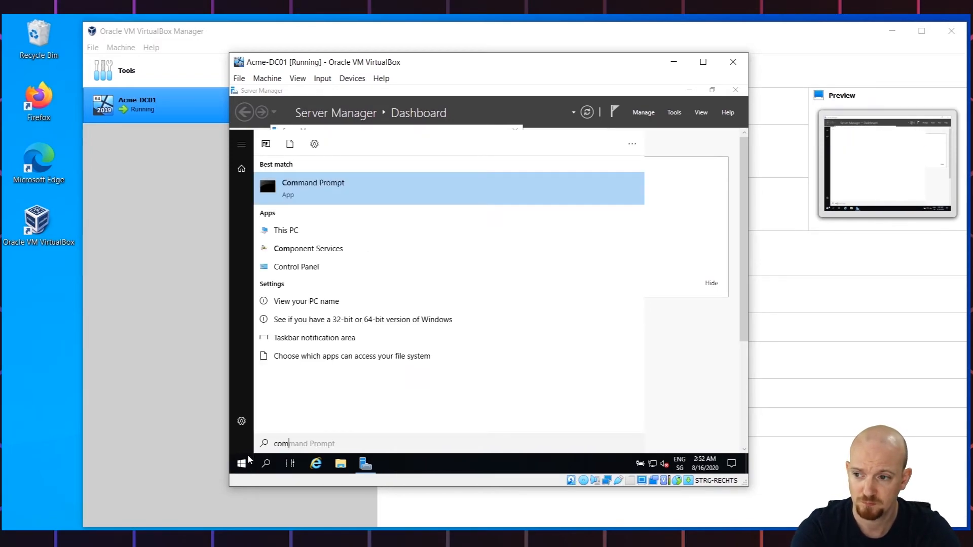
pyautogui.rightClick(318, 191)
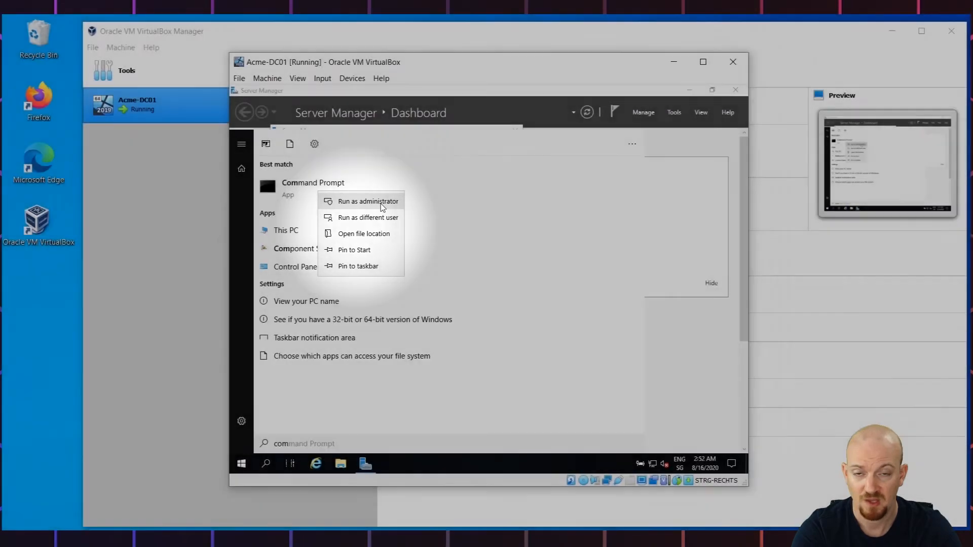
pyautogui.click(380, 202)
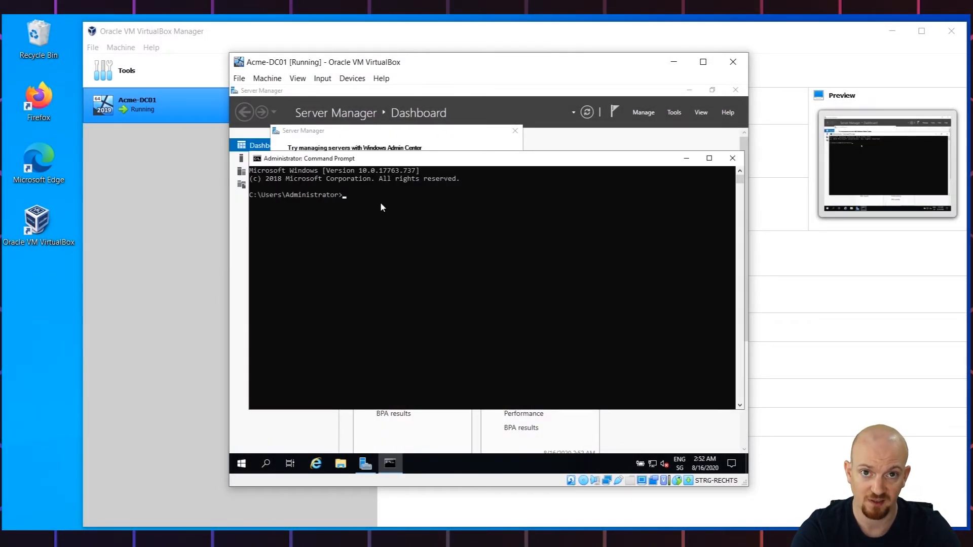
# - Launch the sconfig server configuration tool from the command prompt
pyautogui.write('sconfi')
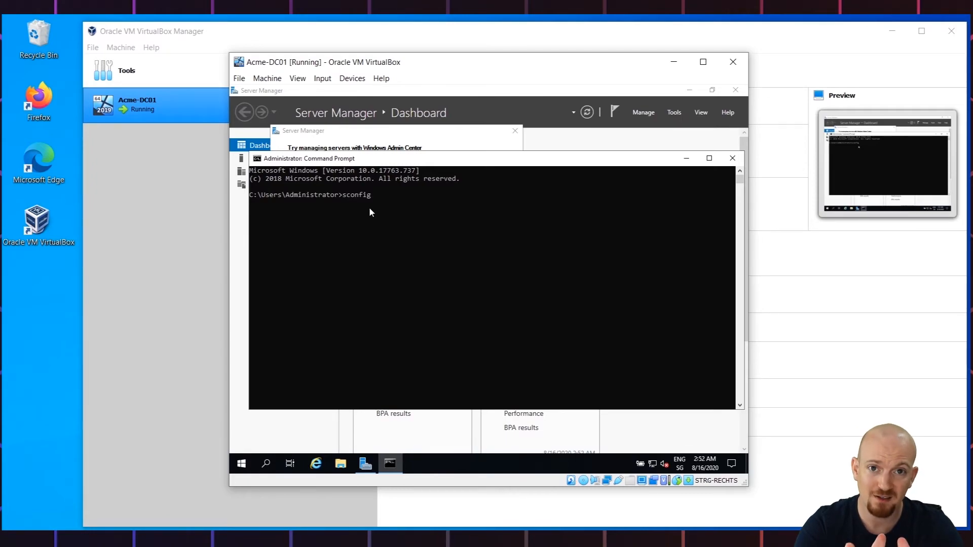
pyautogui.write('g')
pyautogui.press('Return')
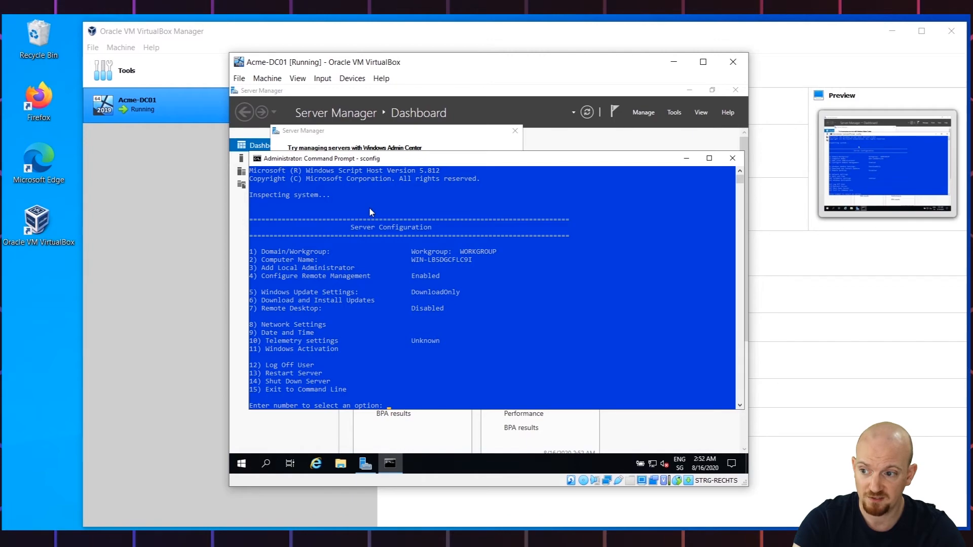
# - Download and install all available Windows updates through sconfig option 6, declining the immediate restart
pyautogui.write('6')
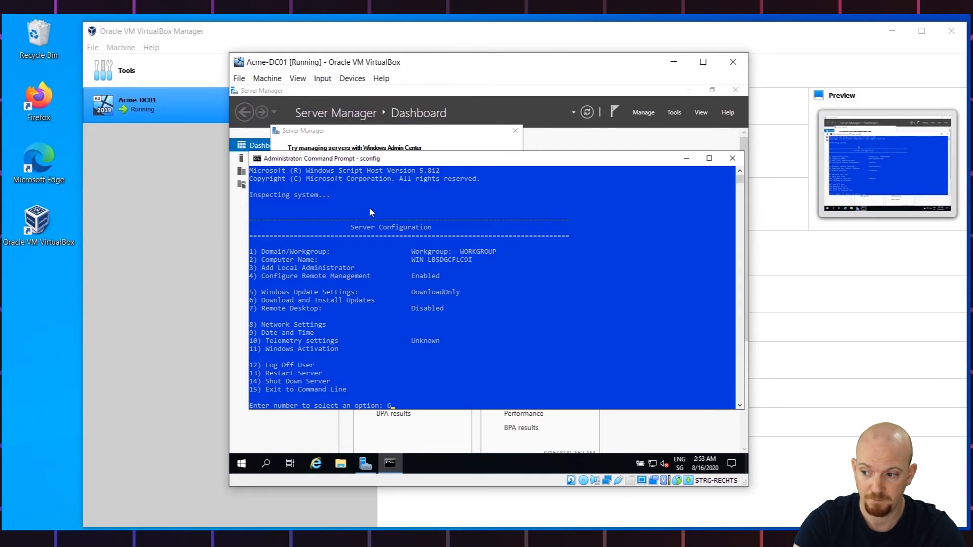
pyautogui.press('Return')
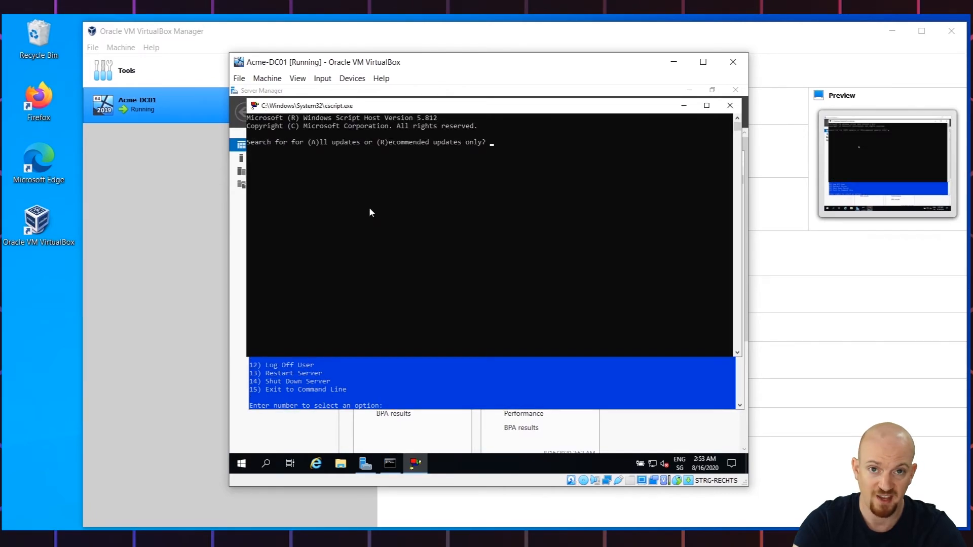
pyautogui.write('a')
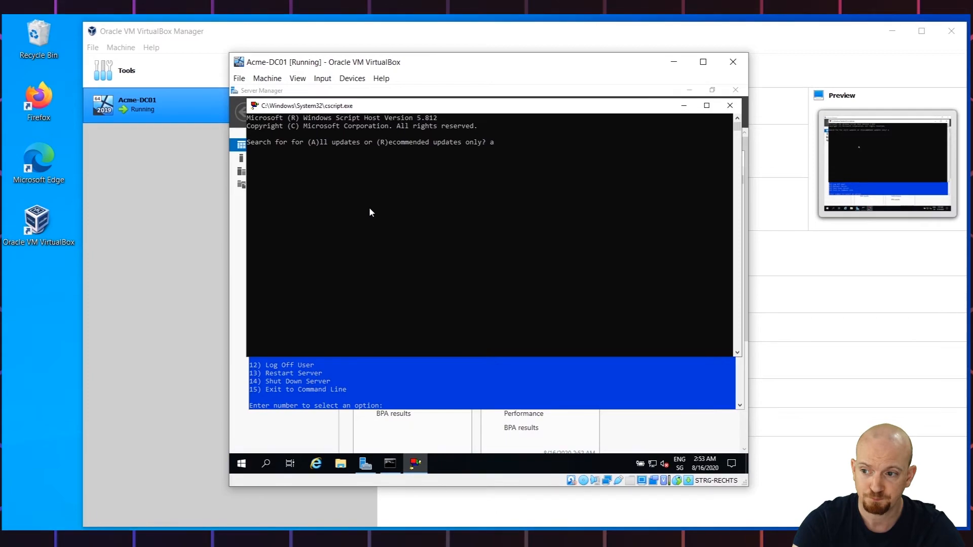
pyautogui.press('Return')
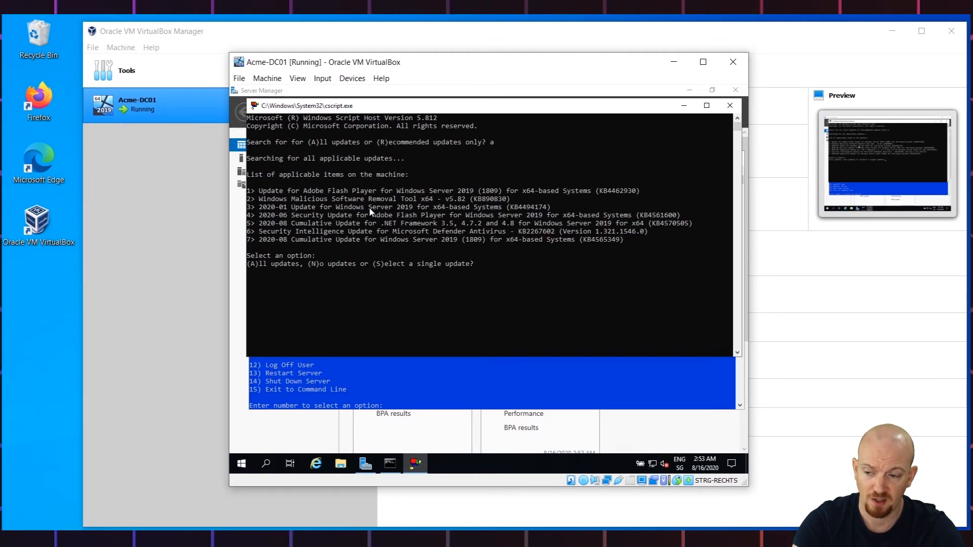
pyautogui.write('a')
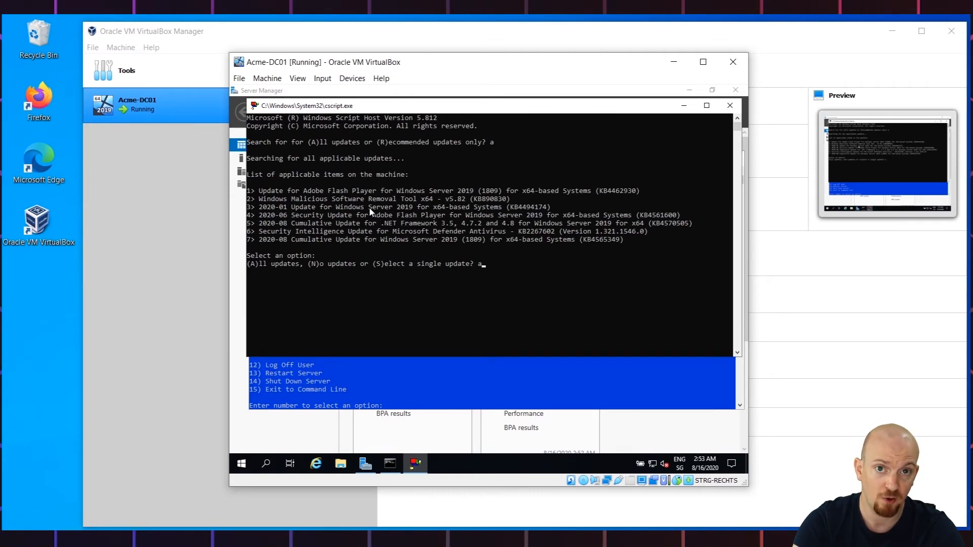
pyautogui.press('Return')
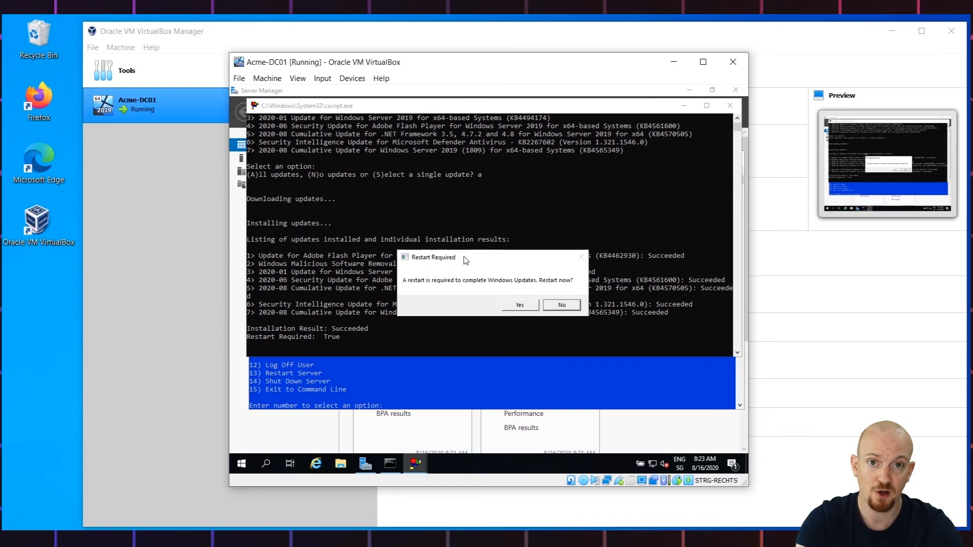
pyautogui.click(573, 305)
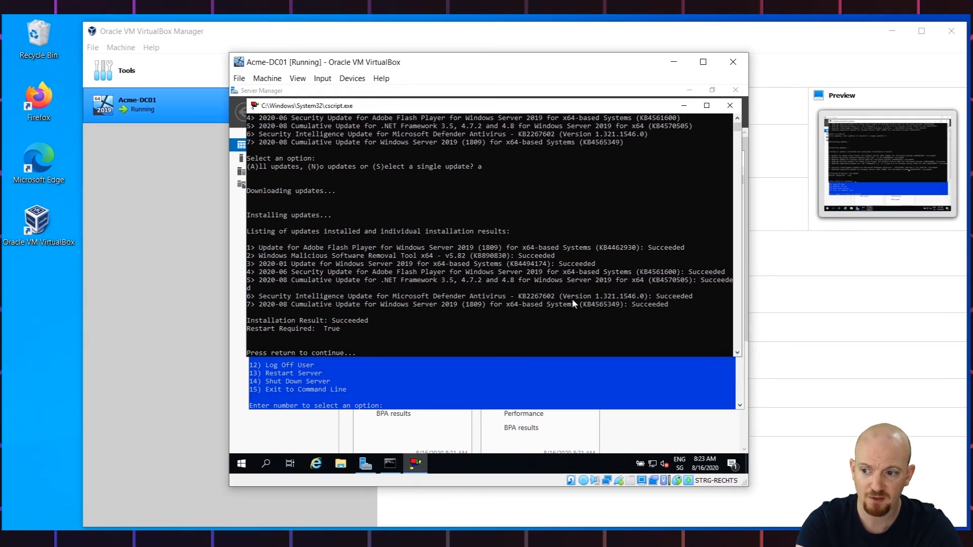
pyautogui.press('Return')
# - Rename the computer to Acme-DC01 through sconfig option 2 and restart the server
pyautogui.write('2')
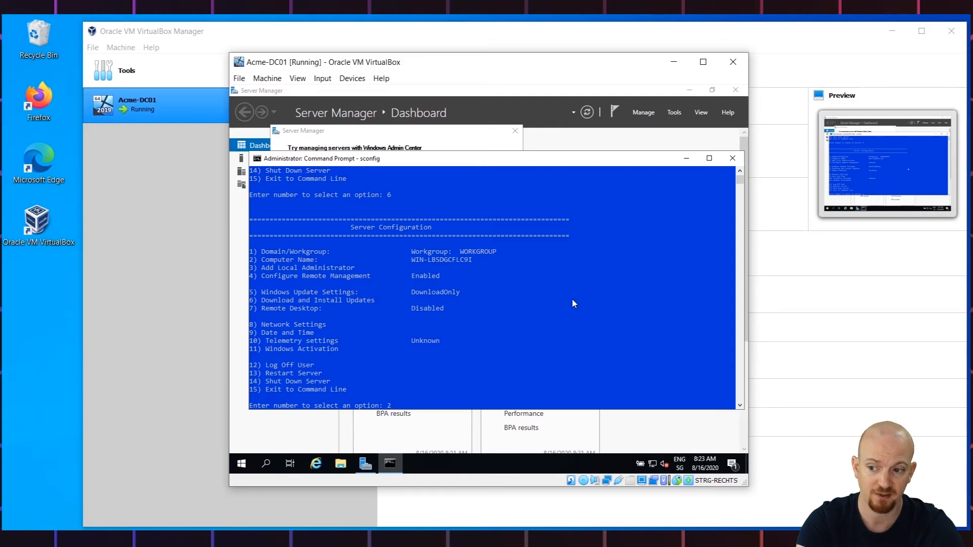
pyautogui.press('Return')
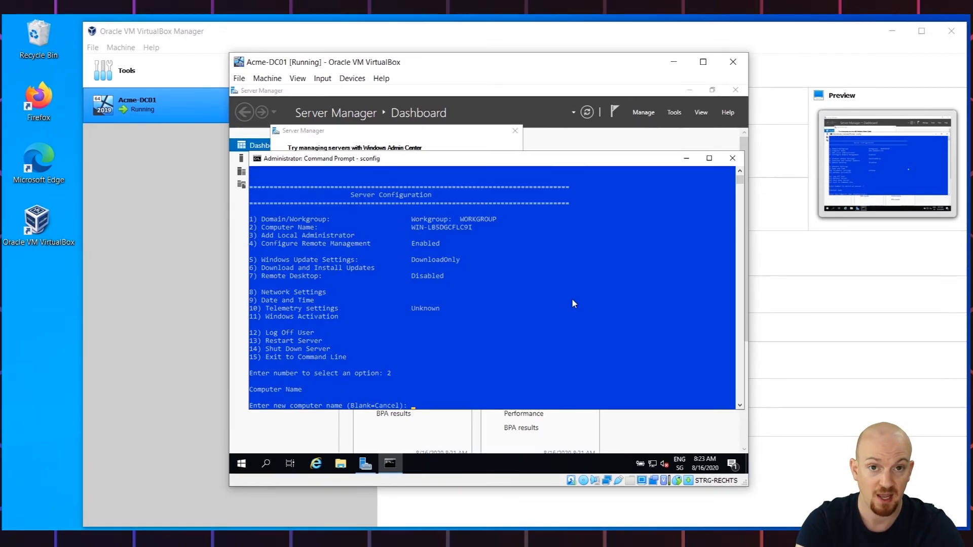
pyautogui.write('Acm')
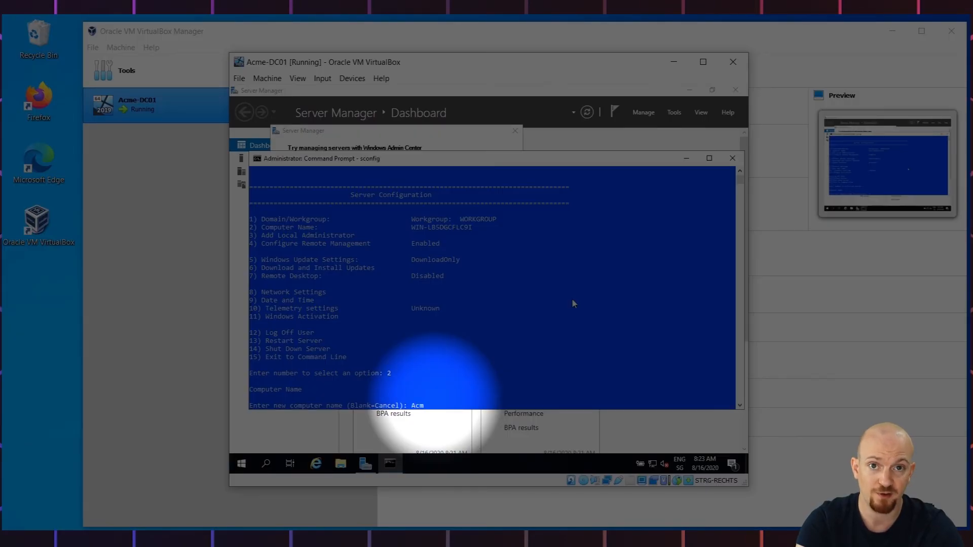
pyautogui.write('e-DC')
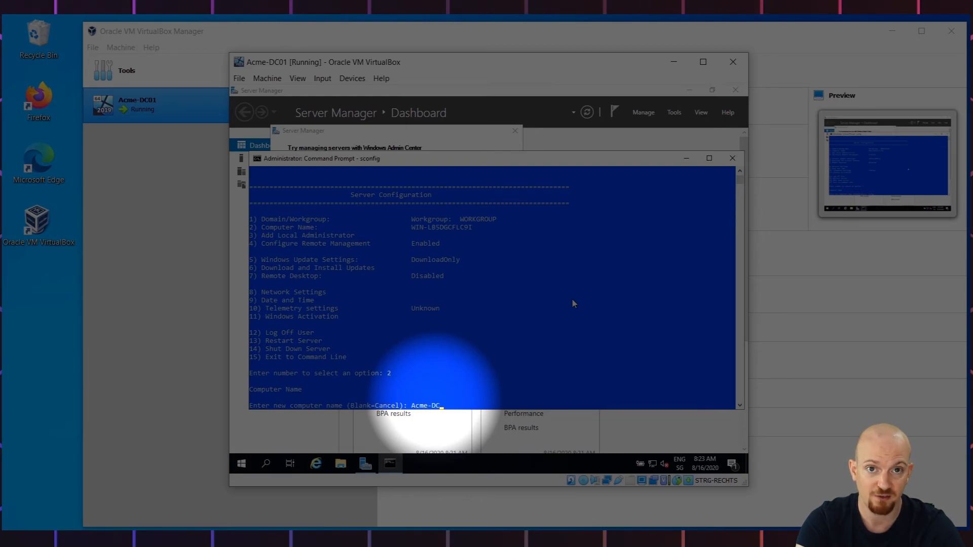
pyautogui.write('01')
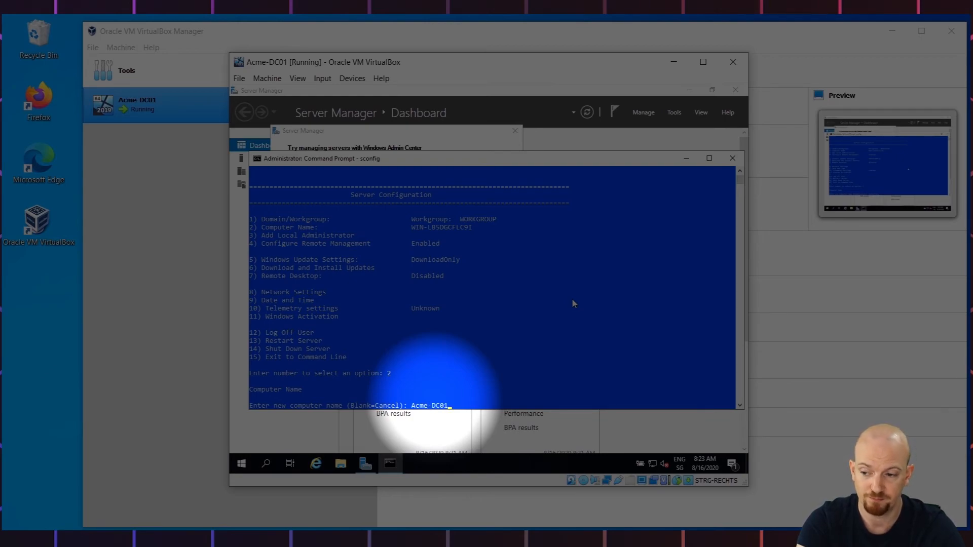
pyautogui.press('Return')
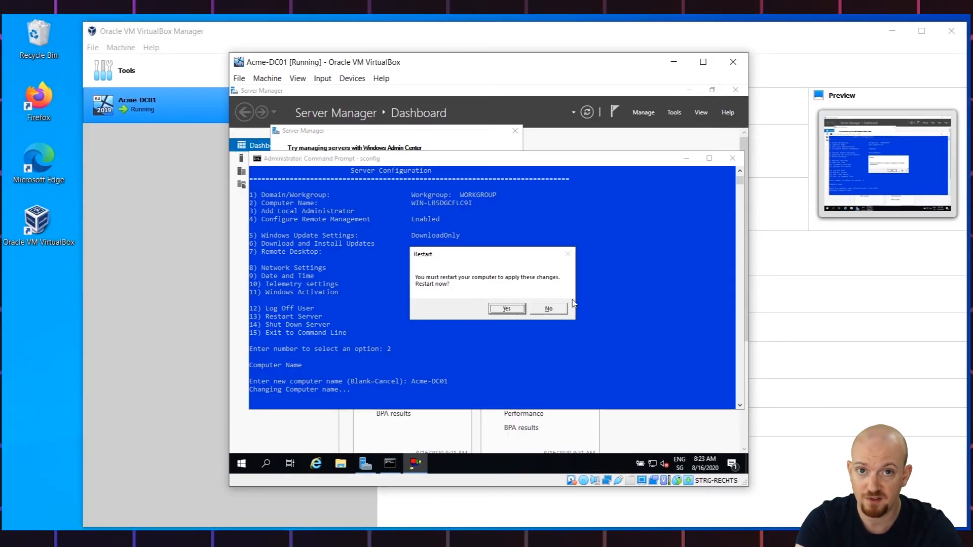
pyautogui.click(505, 309)
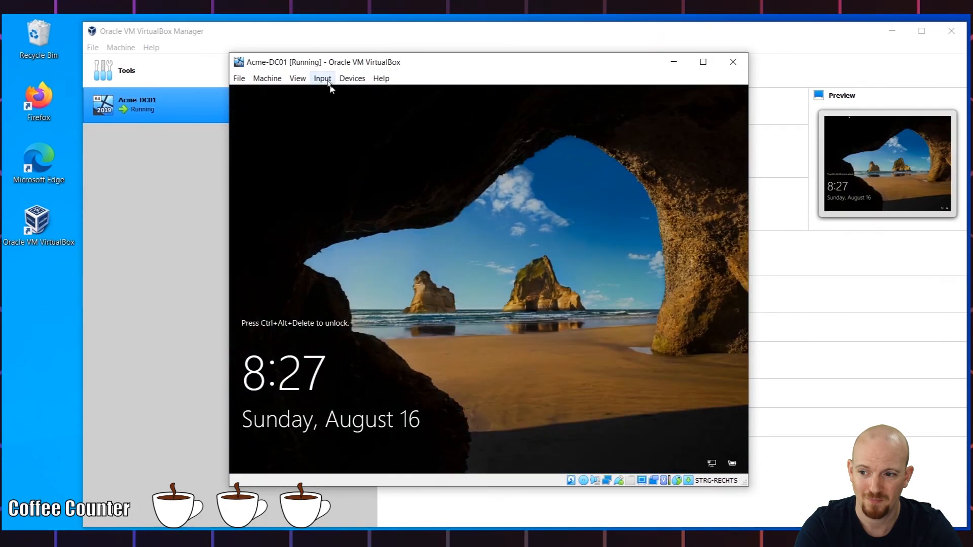
# - Send Ctrl-Alt-Del to the virtual machine and sign in as Administrator with the account password
pyautogui.click(329, 84)
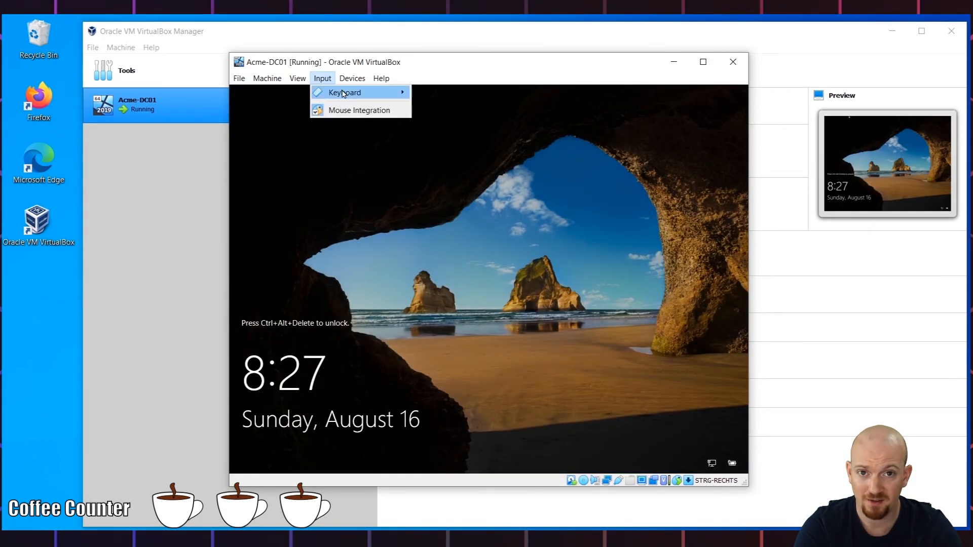
pyautogui.moveTo(347, 95)
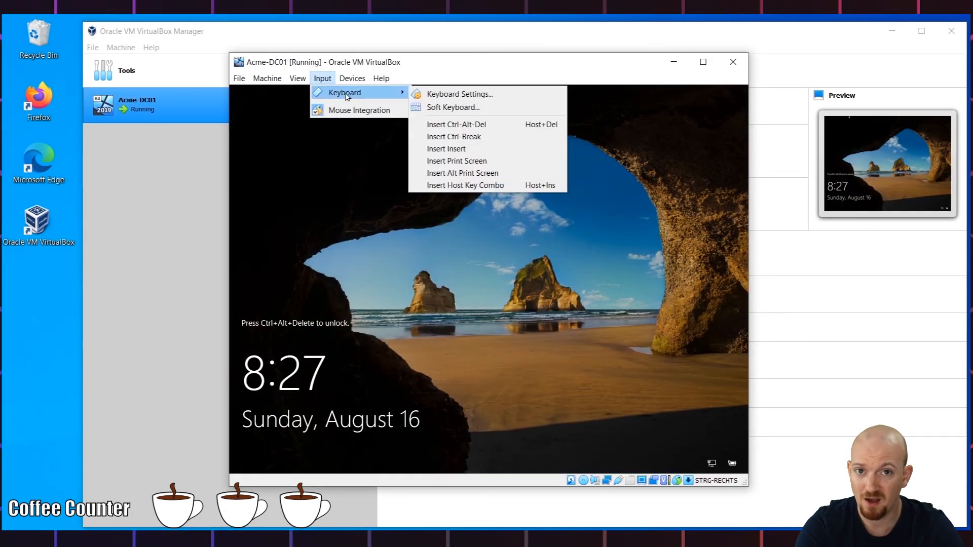
pyautogui.click(492, 126)
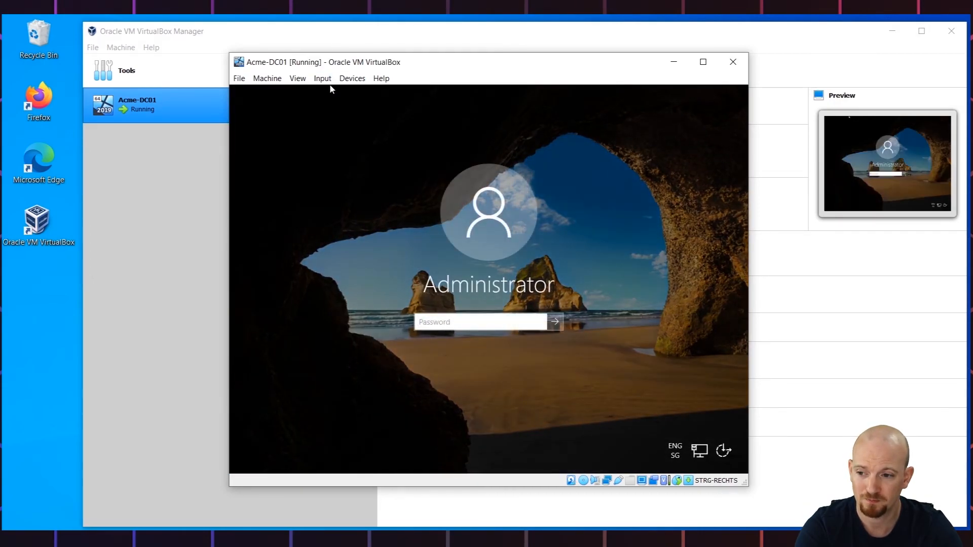
pyautogui.write('•••••••••')
pyautogui.click(538, 326)
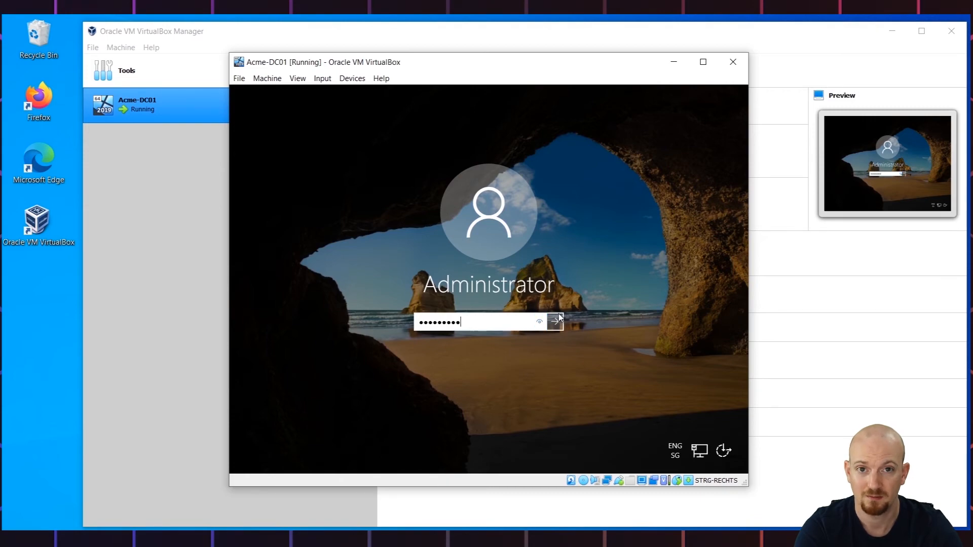
pyautogui.click(555, 322)
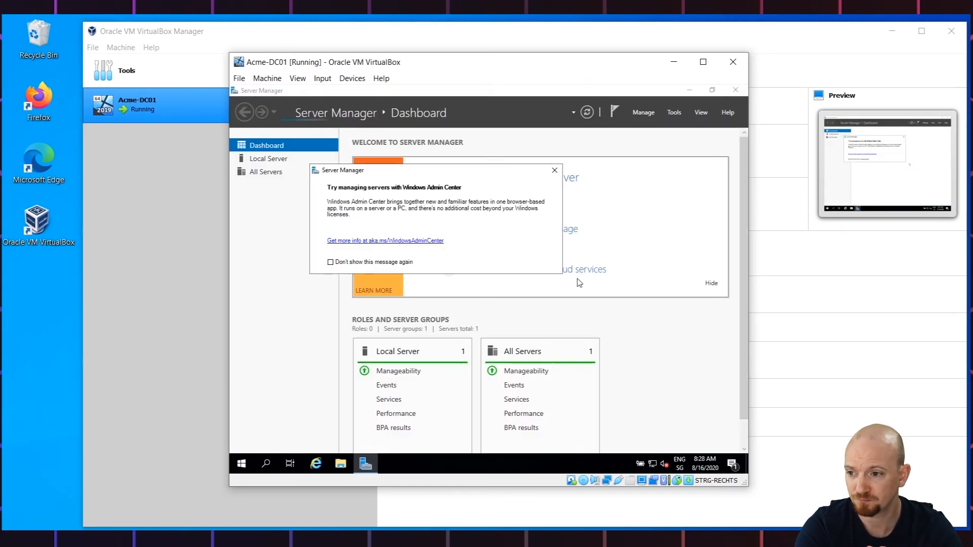
# - Open Command Prompt from the Start search and run hostname to check the computer name
pyautogui.click(245, 467)
pyautogui.click(243, 469)
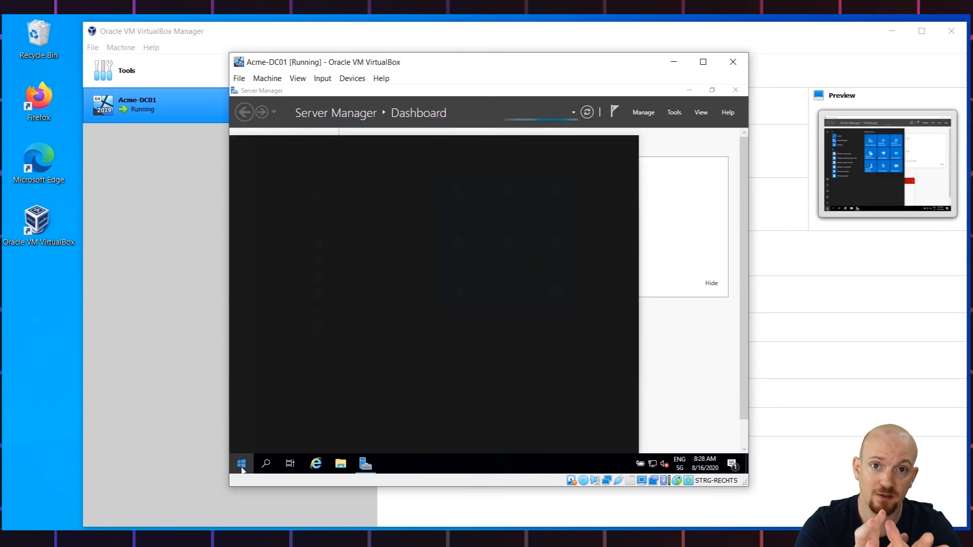
pyautogui.write('c')
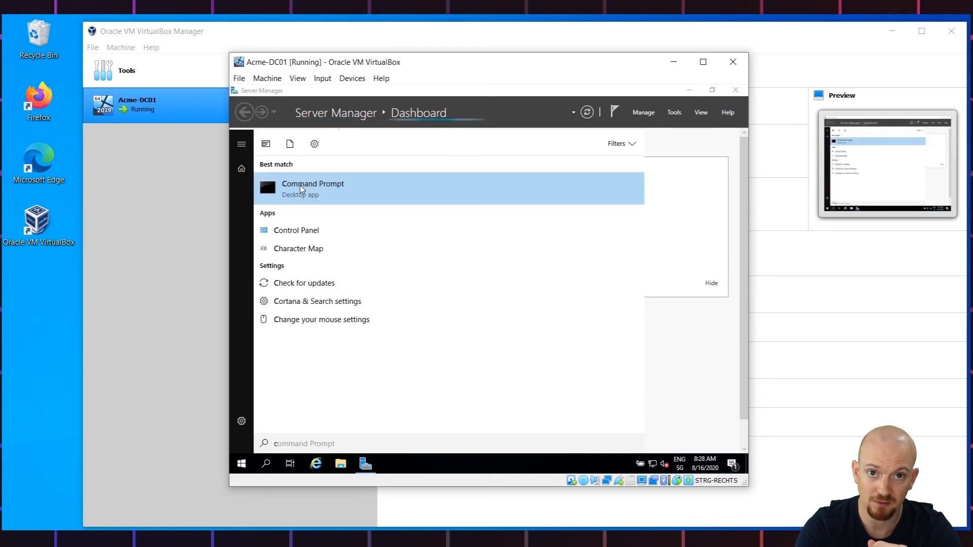
pyautogui.click(300, 185)
pyautogui.write('host')
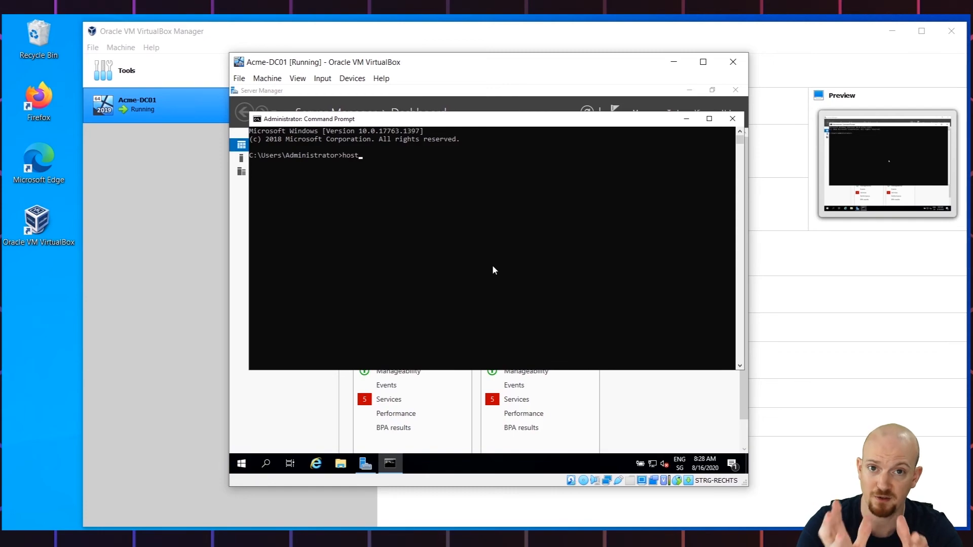
pyautogui.write('name')
pyautogui.press('Return')
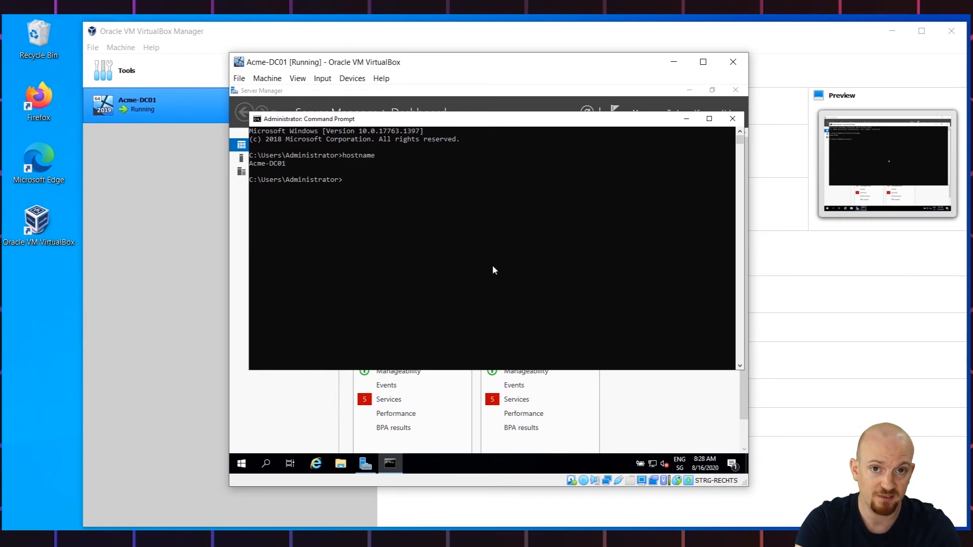
# - Shut down the server, selecting Other (Planned) as the shutdown reason
pyautogui.rightClick(240, 466)
pyautogui.moveTo(346, 437)
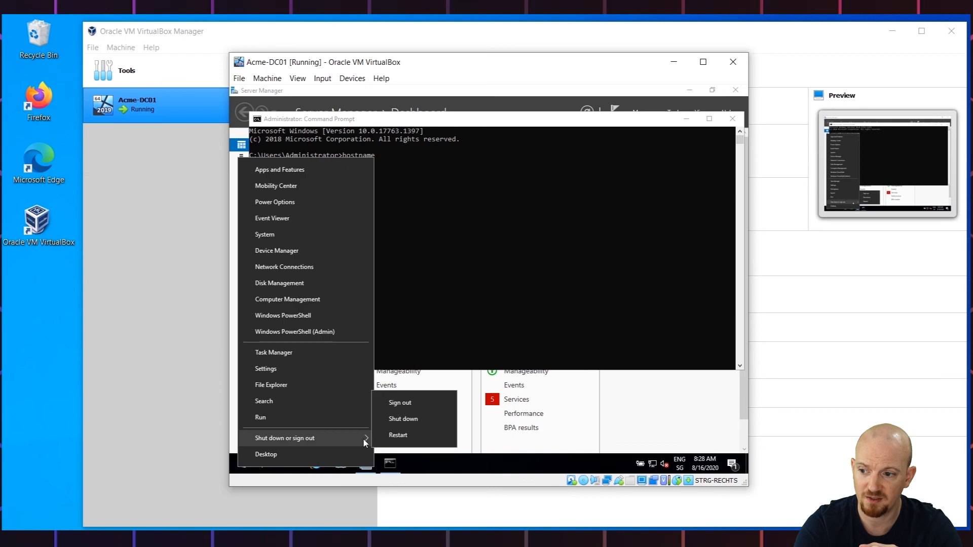
pyautogui.click(414, 424)
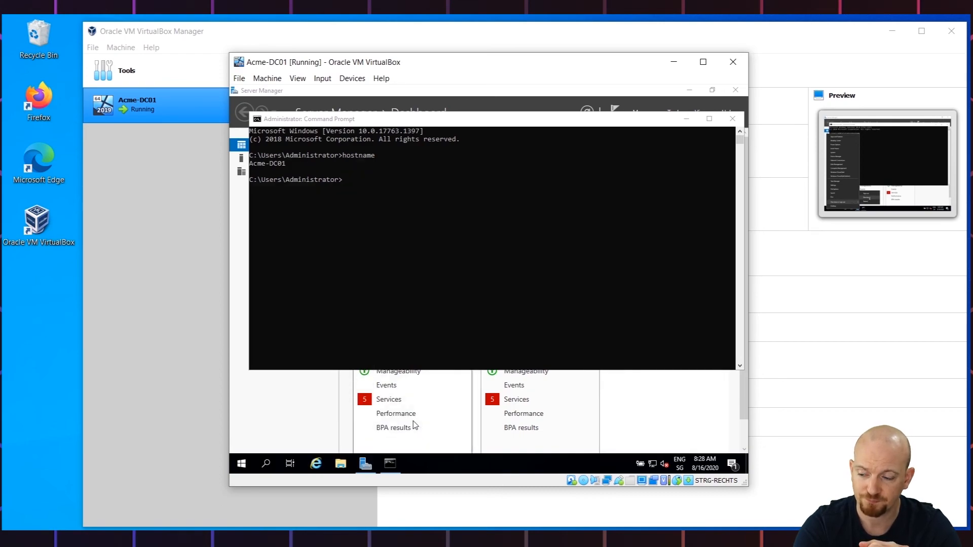
pyautogui.click(371, 430)
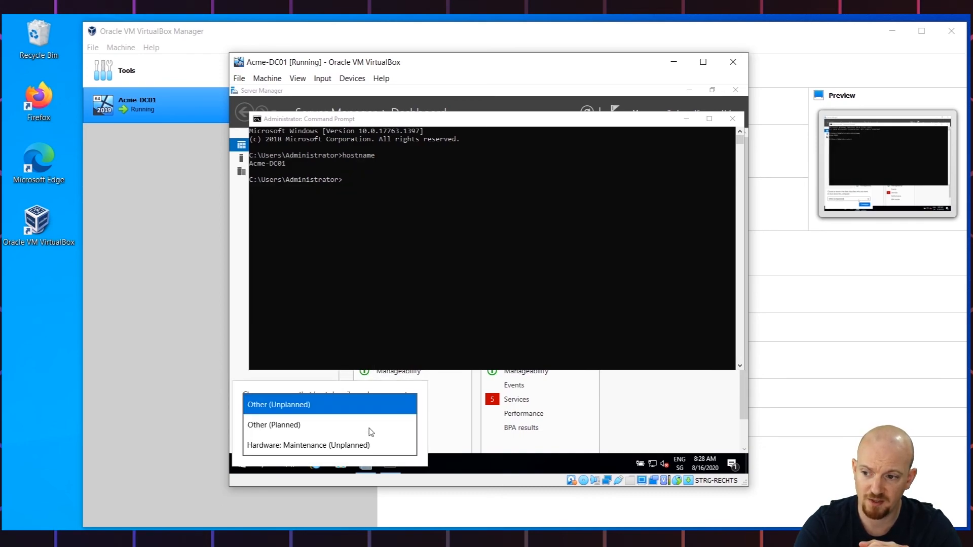
pyautogui.click(285, 426)
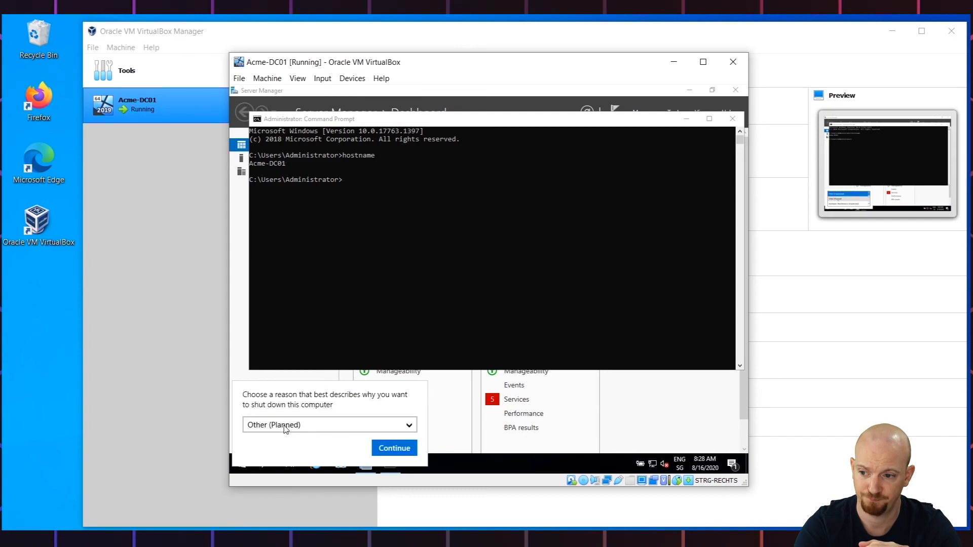
pyautogui.click(395, 449)
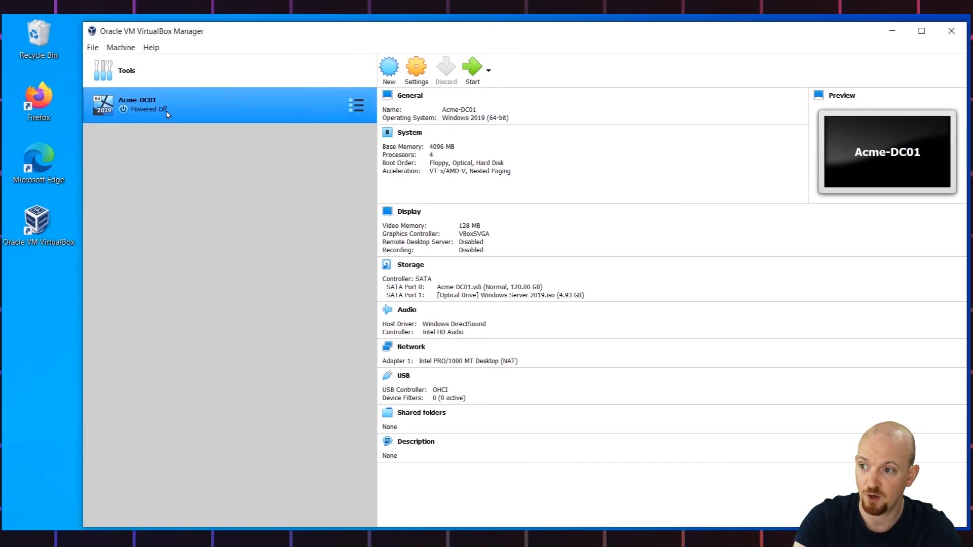
# - Open the VM's snapshots view and take a snapshot named Basic Setup
pyautogui.click(125, 48)
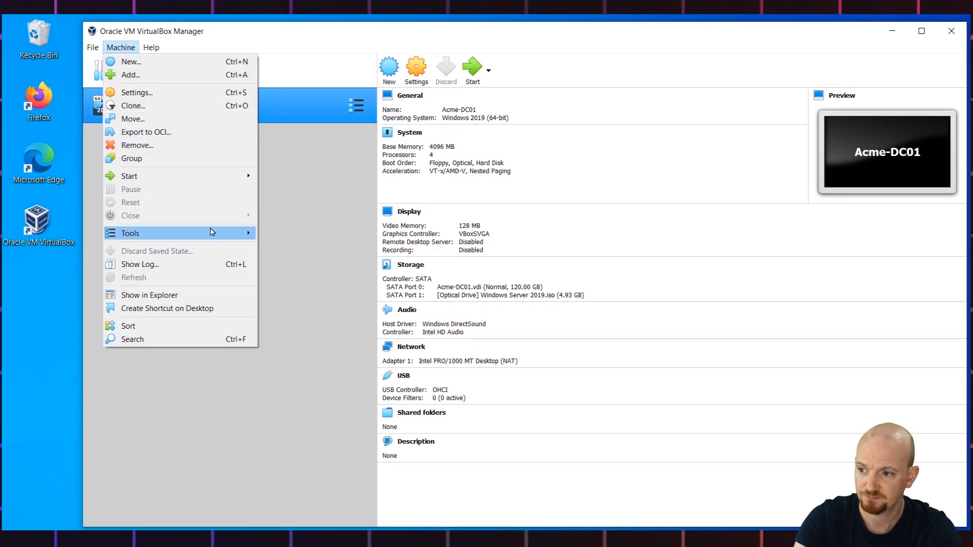
pyautogui.moveTo(211, 231)
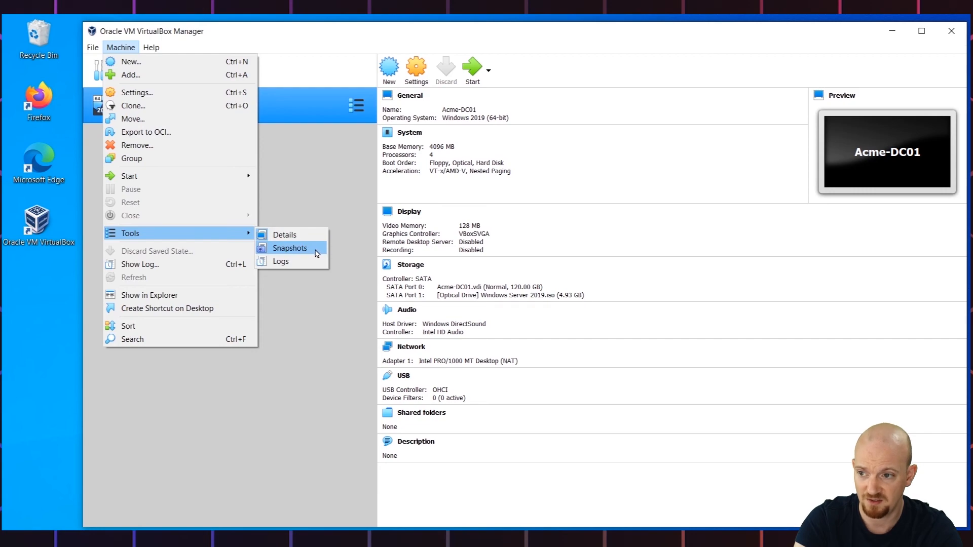
pyautogui.click(316, 252)
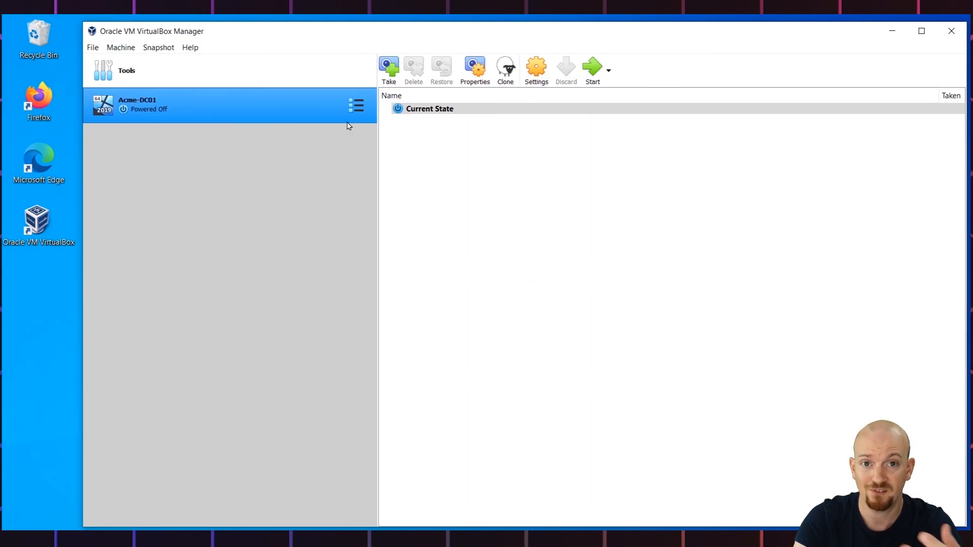
pyautogui.click(399, 69)
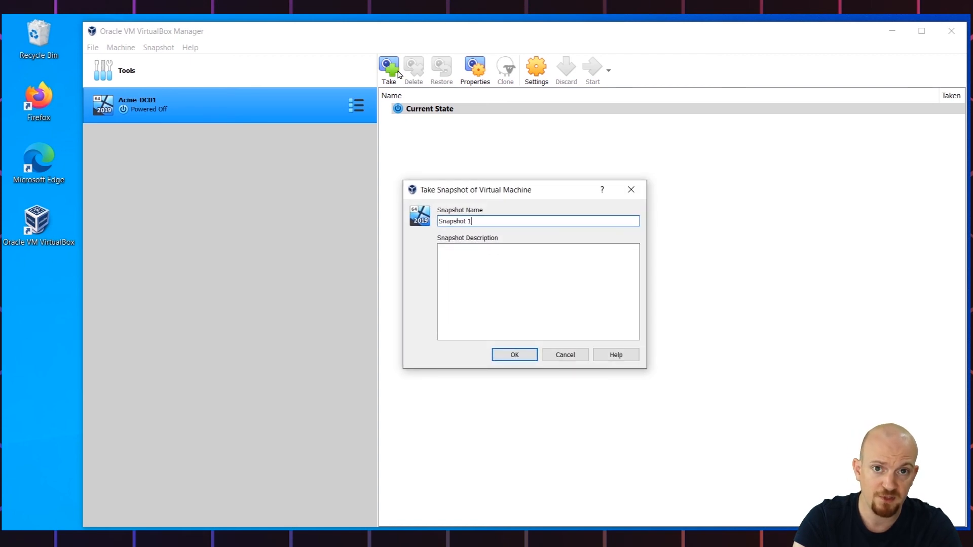
pyautogui.press('BackSpace')
pyautogui.press('BackSpace')
pyautogui.press('BackSpace')
pyautogui.press('BackSpace')
pyautogui.press('BackSpace')
pyautogui.press('BackSpace')
pyautogui.press('BackSpace')
pyautogui.press('BackSpace')
pyautogui.press('BackSpace')
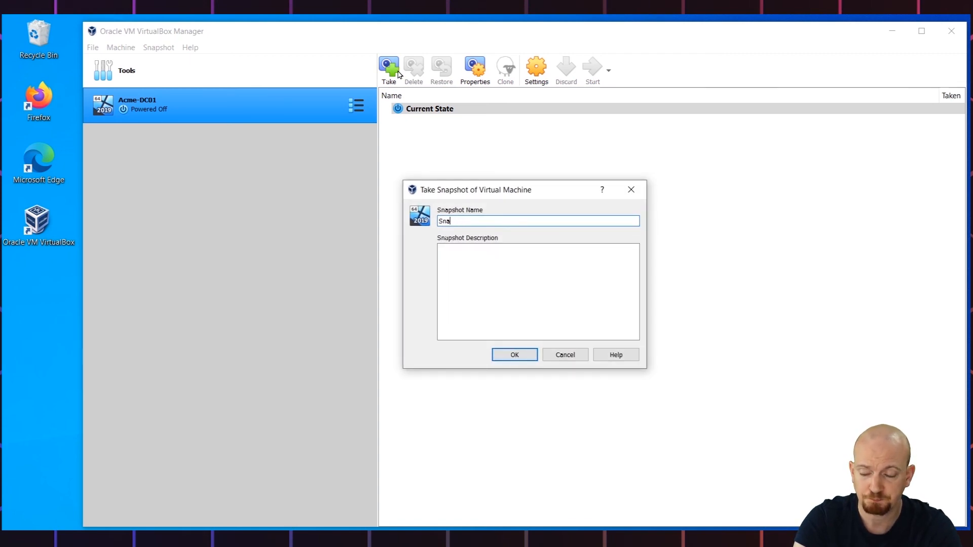
pyautogui.press('BackSpace')
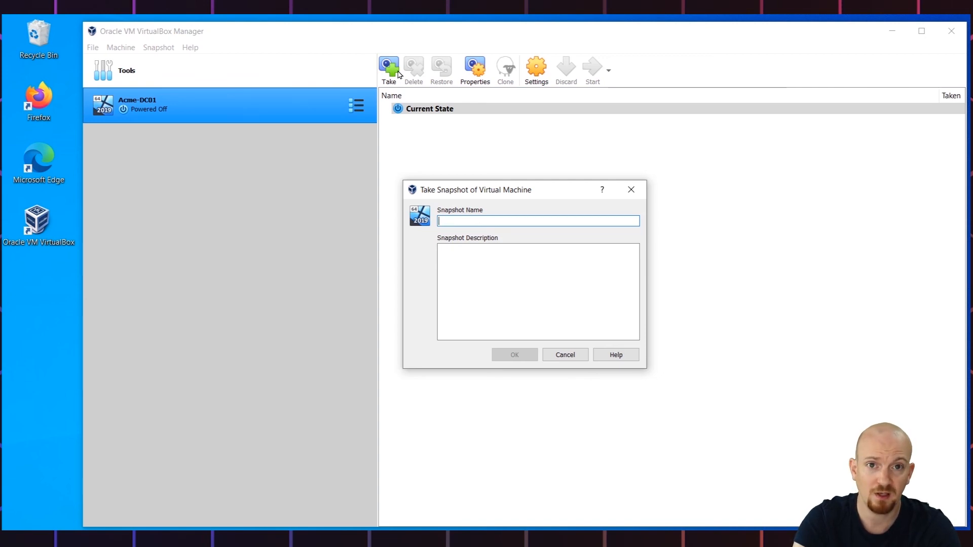
pyautogui.write('Basic Se')
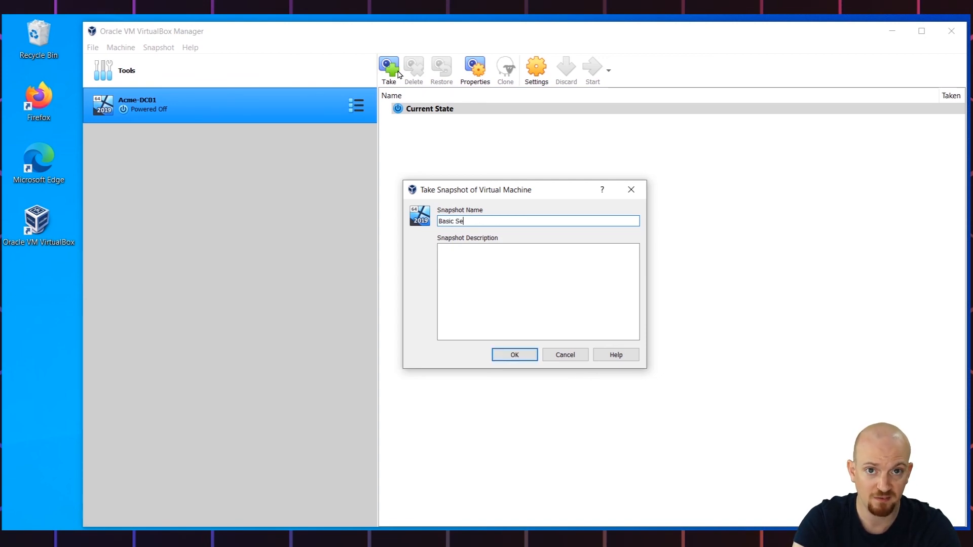
pyautogui.write('tup')
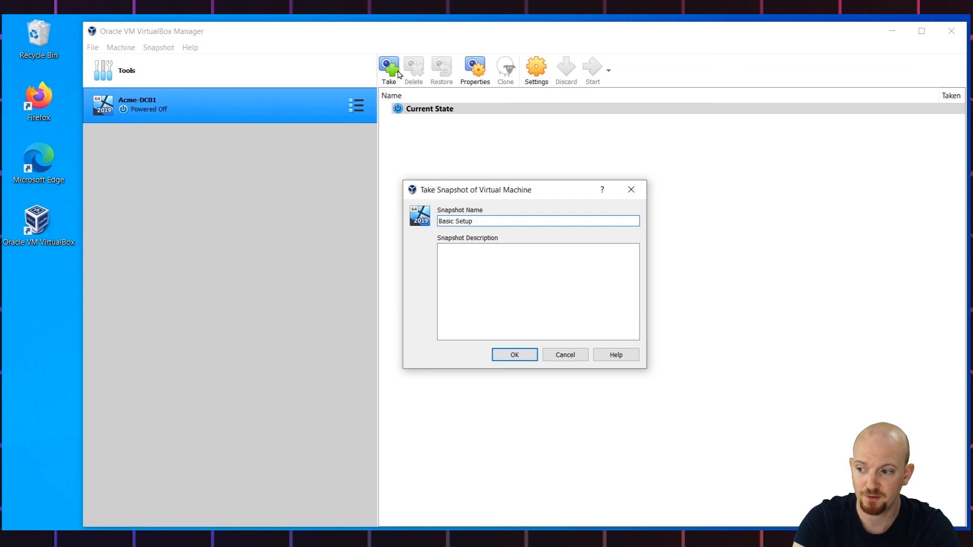
pyautogui.click(505, 359)
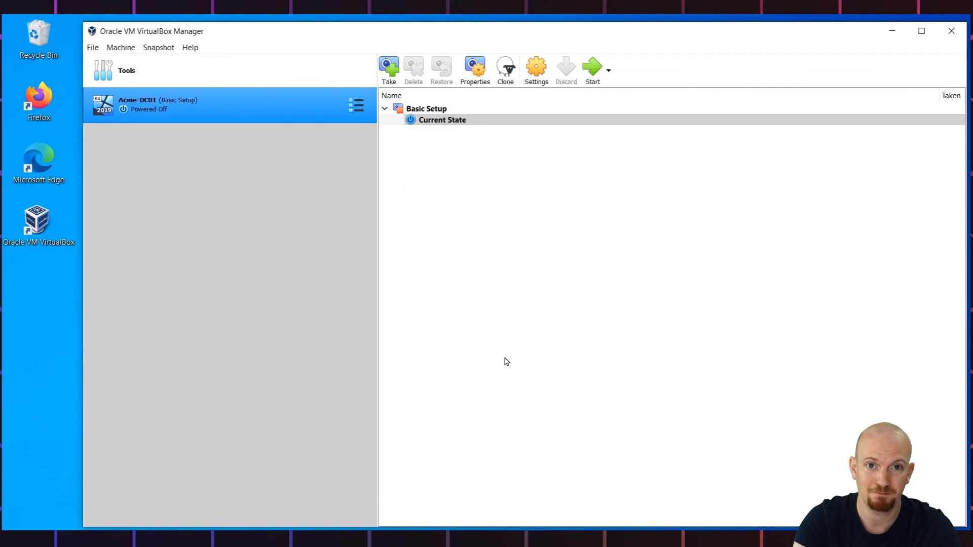